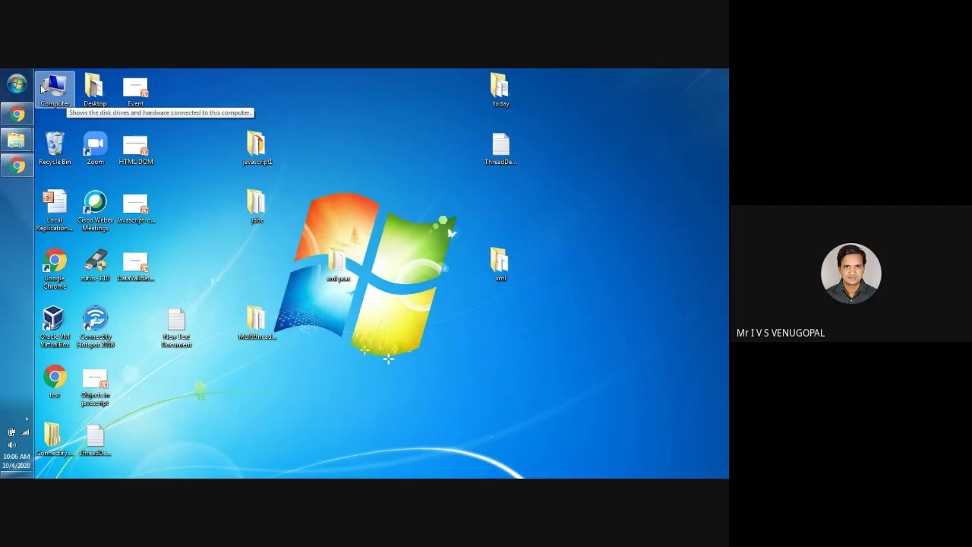
- Open the Oracle installation folder C:\oraclexe\app\oracle\product\11.2.0 in the file explorer
double_click(48, 89)
double_click(211, 141)
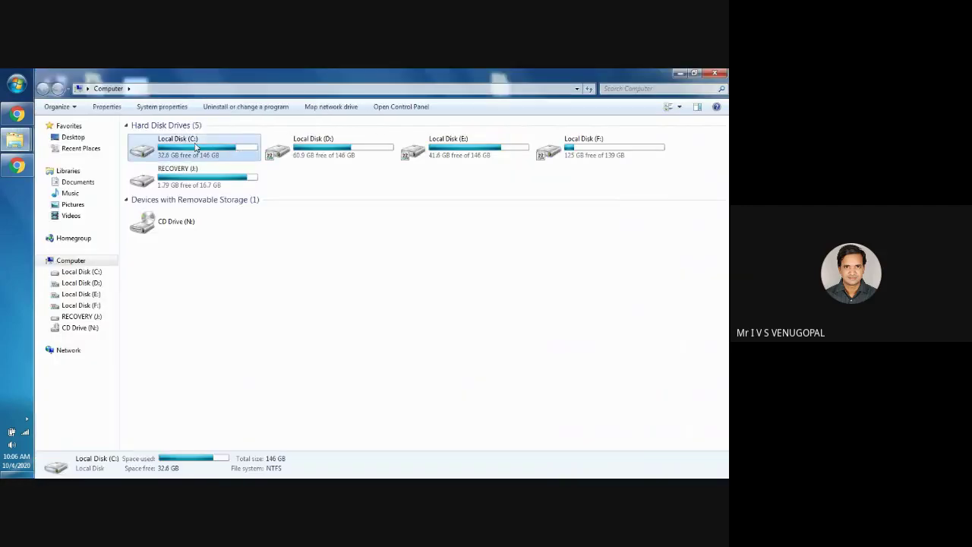
double_click(156, 233)
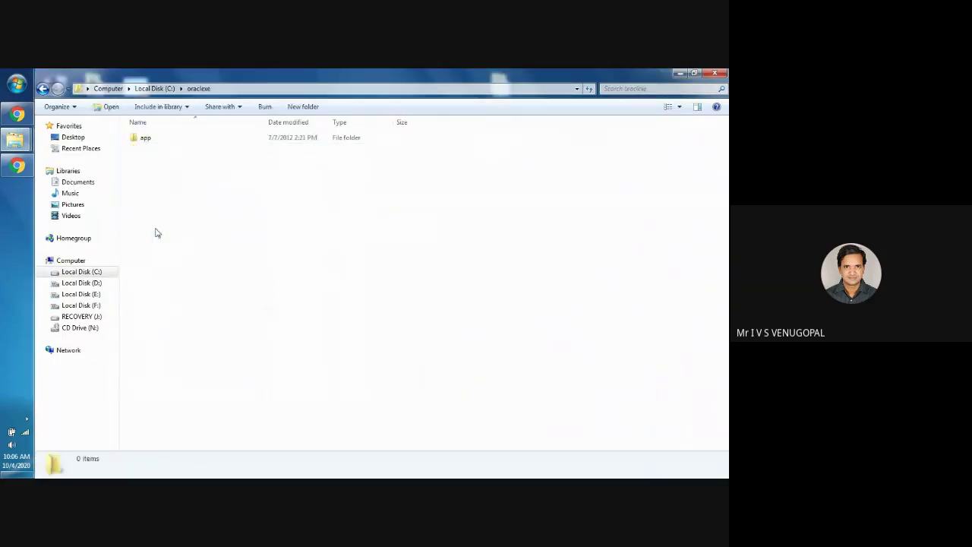
double_click(143, 141)
double_click(144, 137)
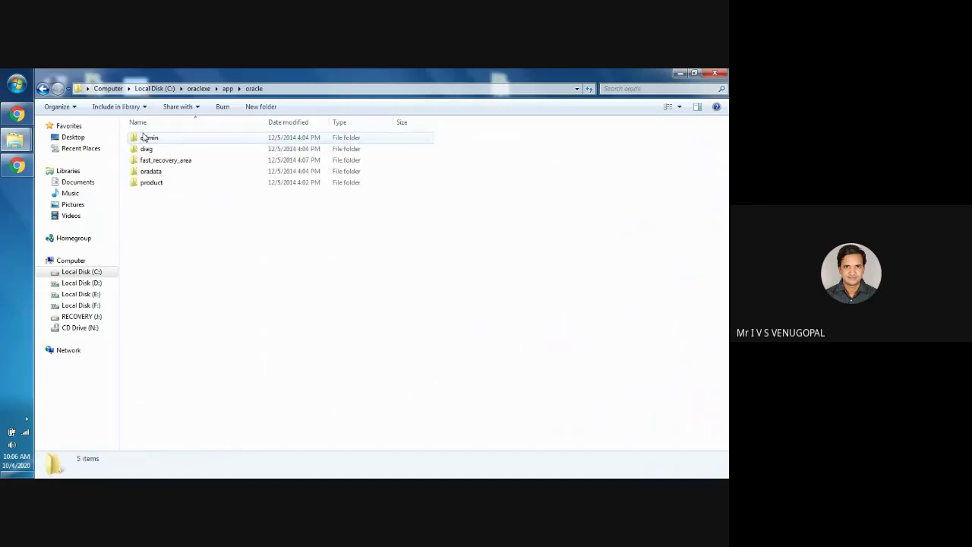
double_click(151, 183)
click(138, 142)
double_click(138, 142)
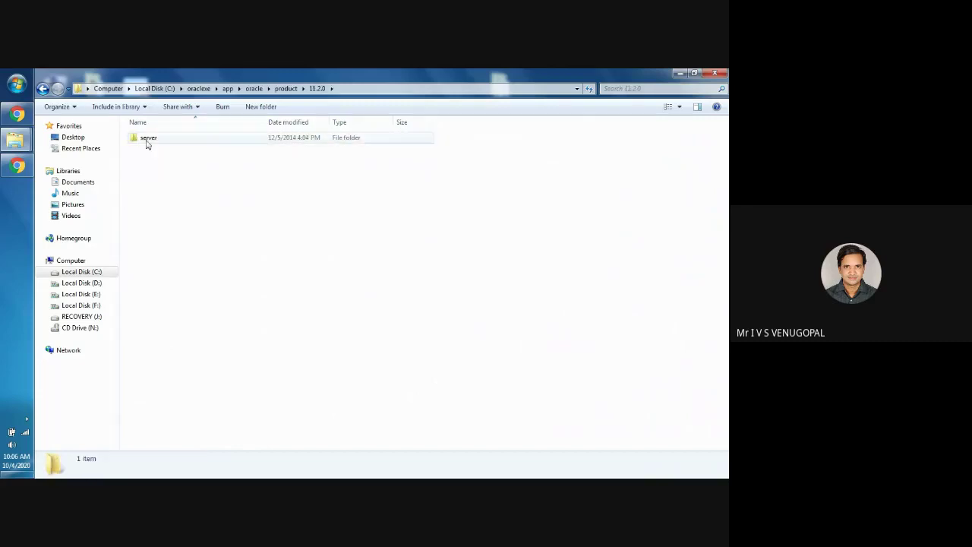
- Go into the server\jdbc\lib subfolder and select the ojdbc5 jar file
double_click(147, 139)
click(151, 231)
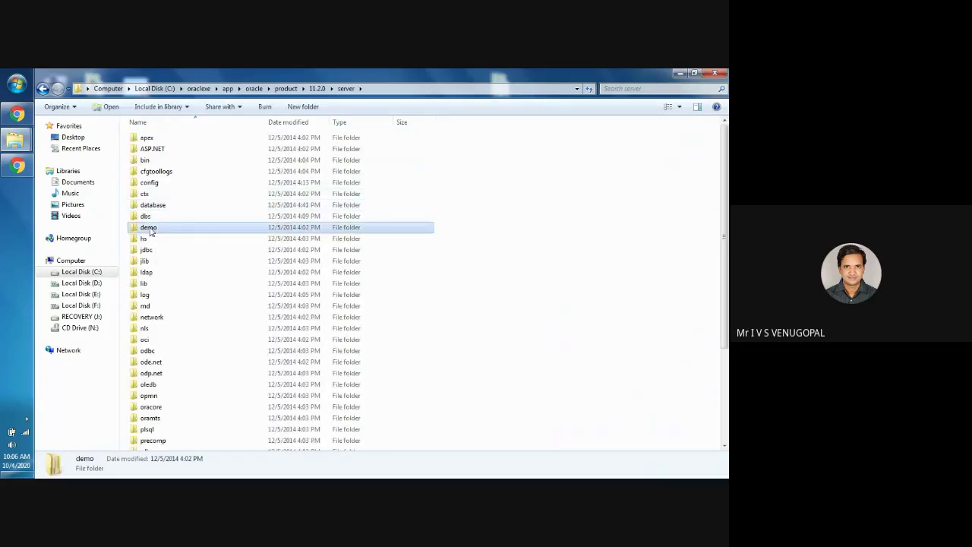
click(149, 250)
double_click(149, 250)
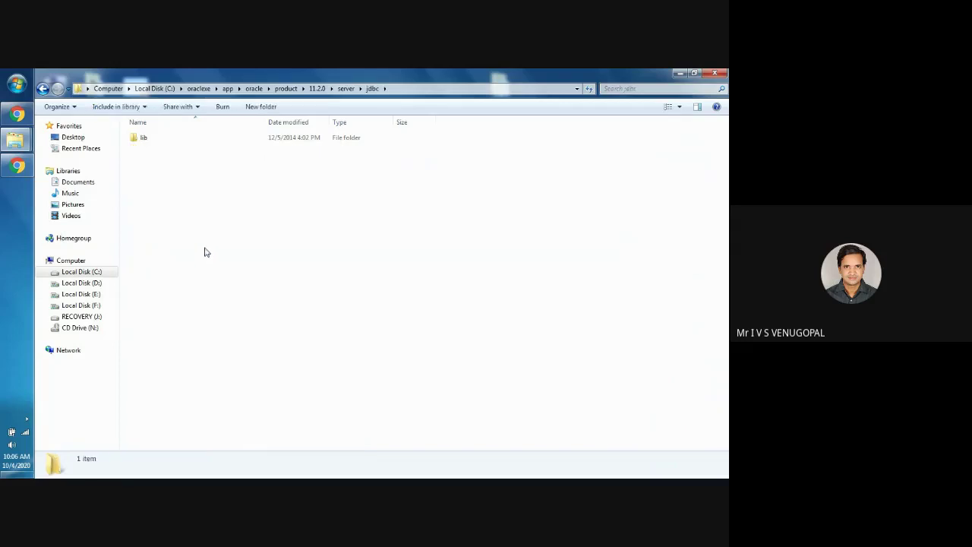
double_click(135, 142)
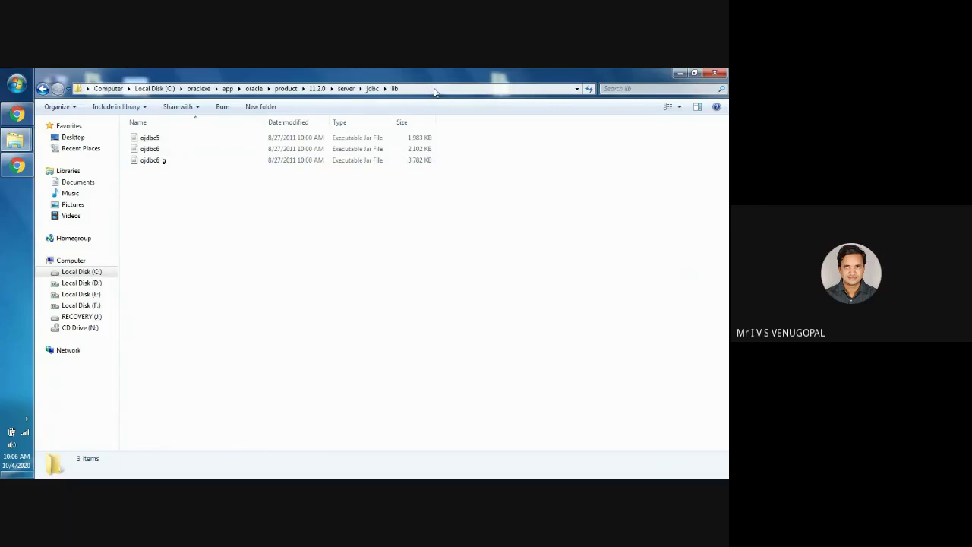
click(167, 139)
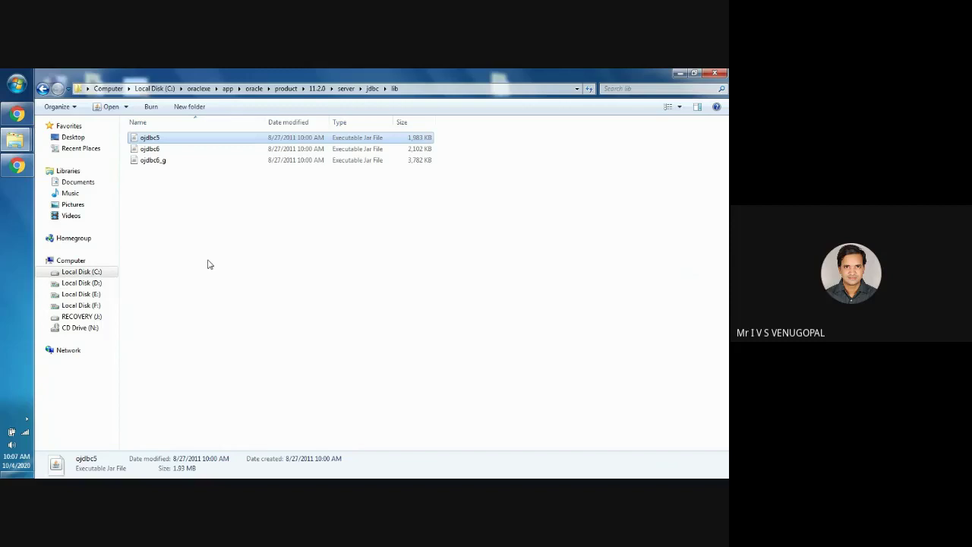
- Copy the lib folder's full path and open a blank, maximized Notepad document
click(483, 88)
key(ctrl+c)
key(super+r)
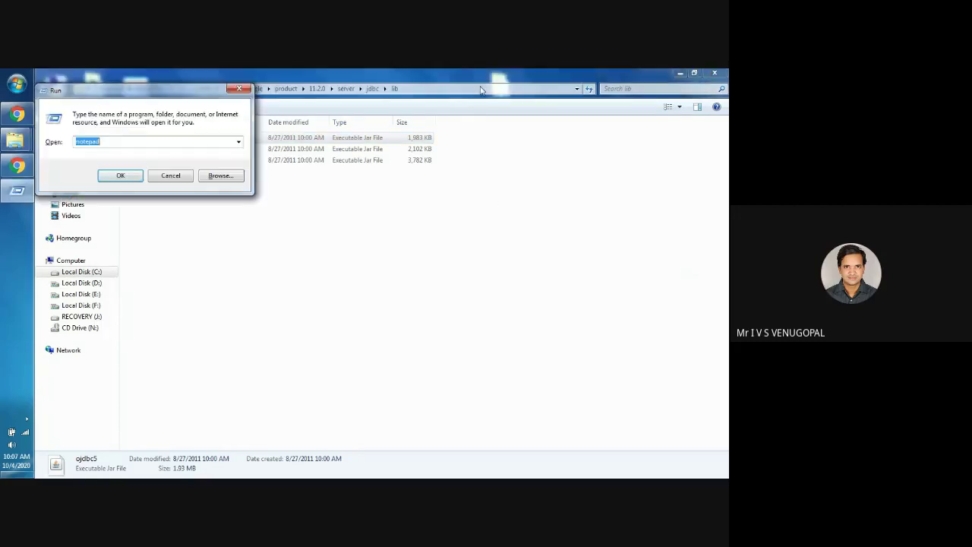
text(notepad)
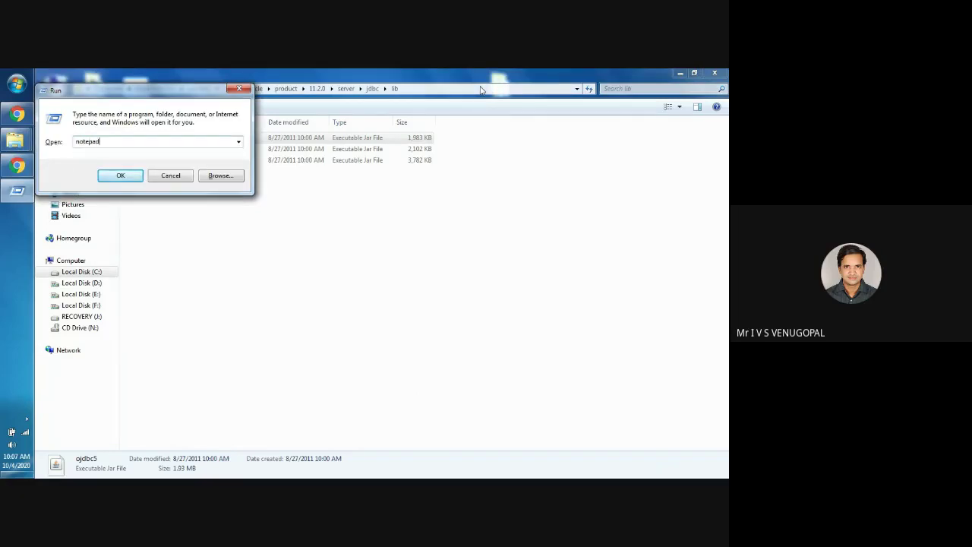
key(Return)
key(super+Up)
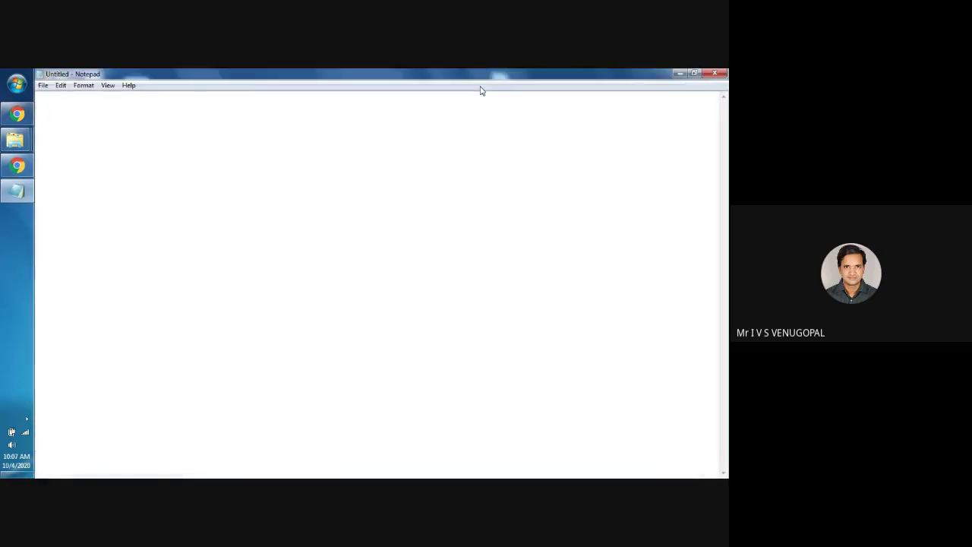
- Paste the folder path into the document and append \ojdbc5.jar to it
key(ctrl+v)
text(\o)
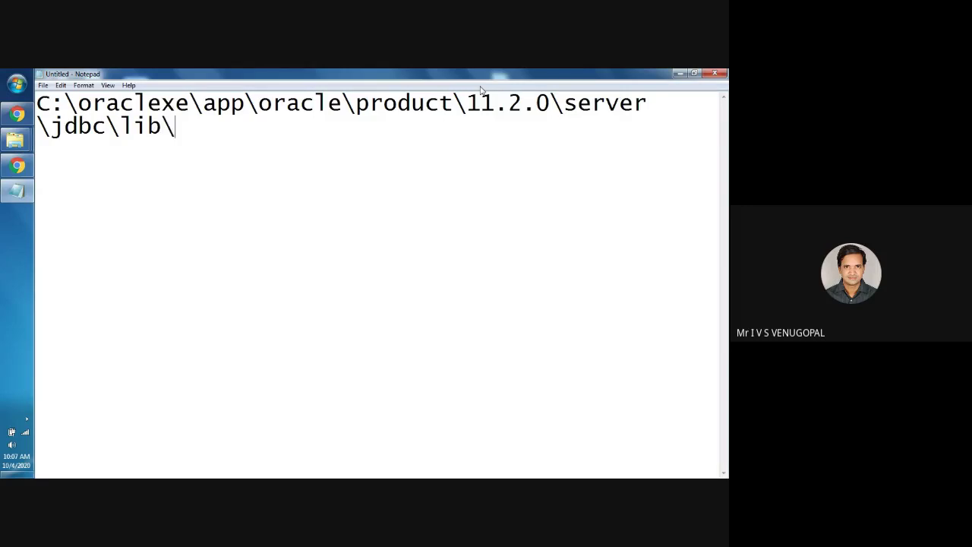
text(jdb)
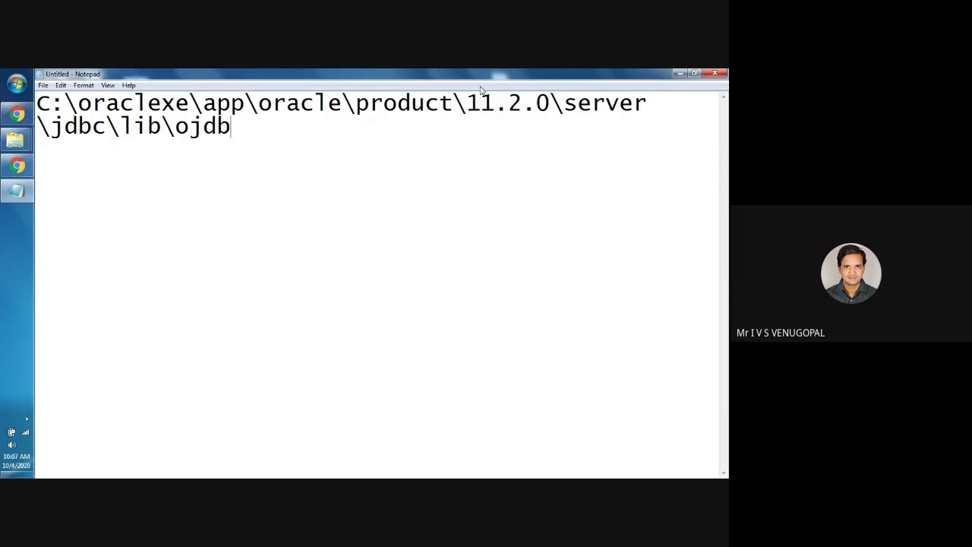
text(c5.jar)
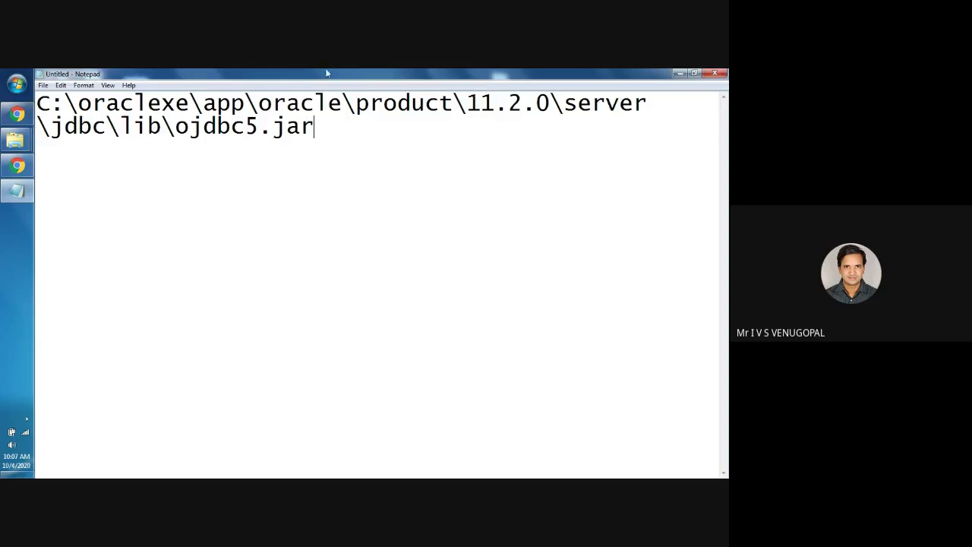
- Examine the Oracle version folder, the jar file name and the complete driver path in the note
drag(466, 102, 550, 106)
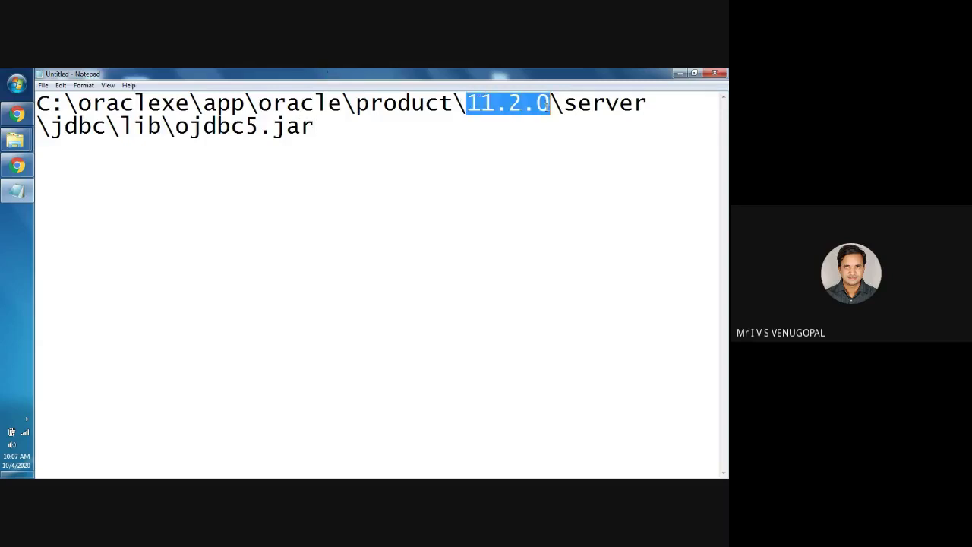
click(519, 141)
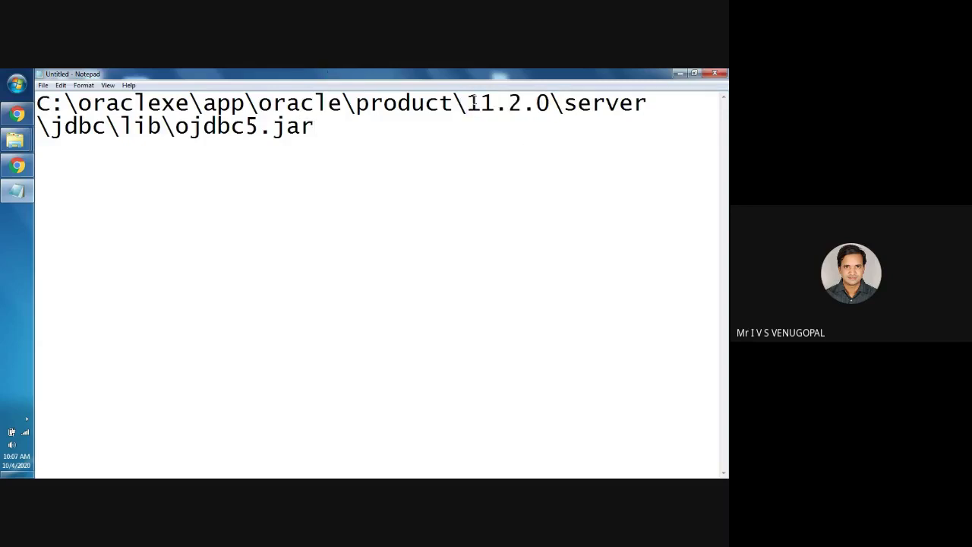
drag(466, 103, 536, 105)
drag(245, 126, 259, 126)
drag(466, 103, 537, 103)
drag(175, 126, 315, 125)
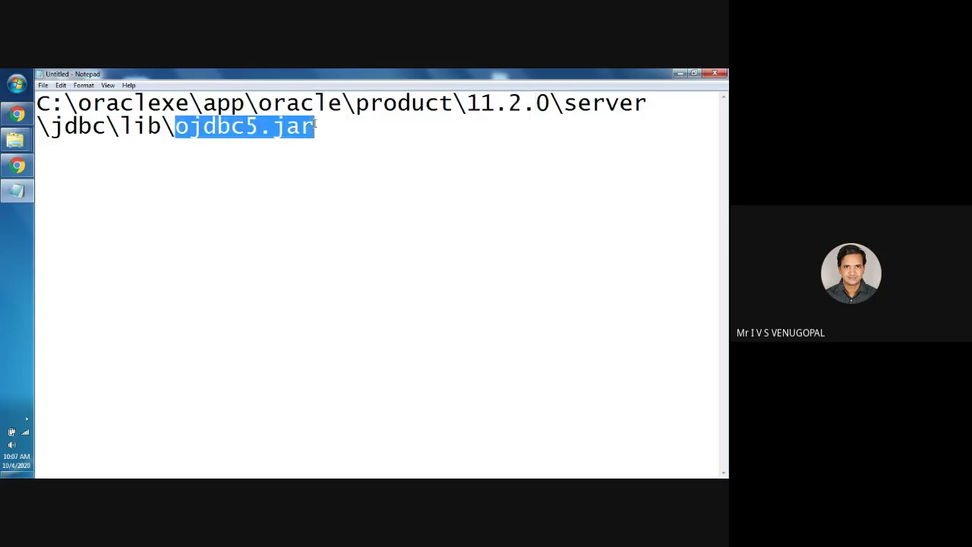
click(335, 182)
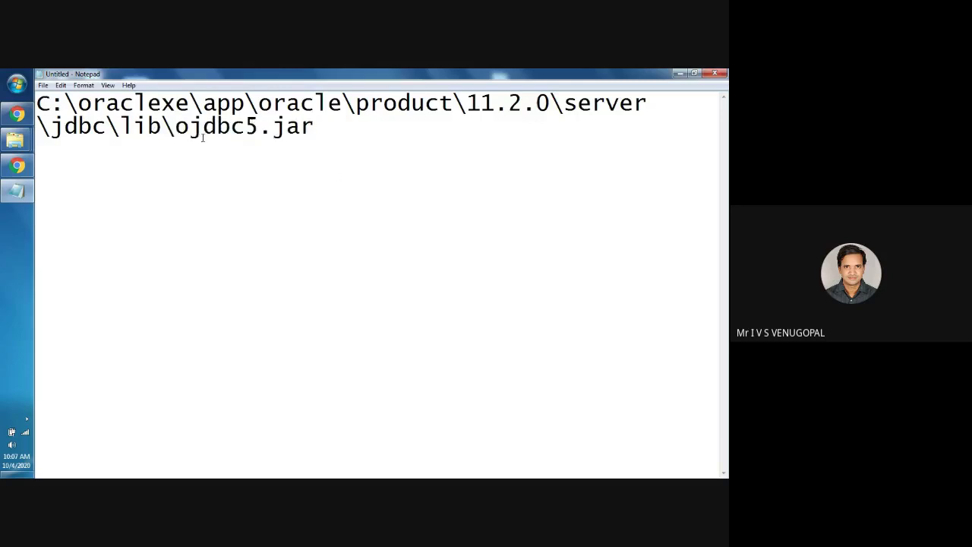
drag(176, 126, 315, 134)
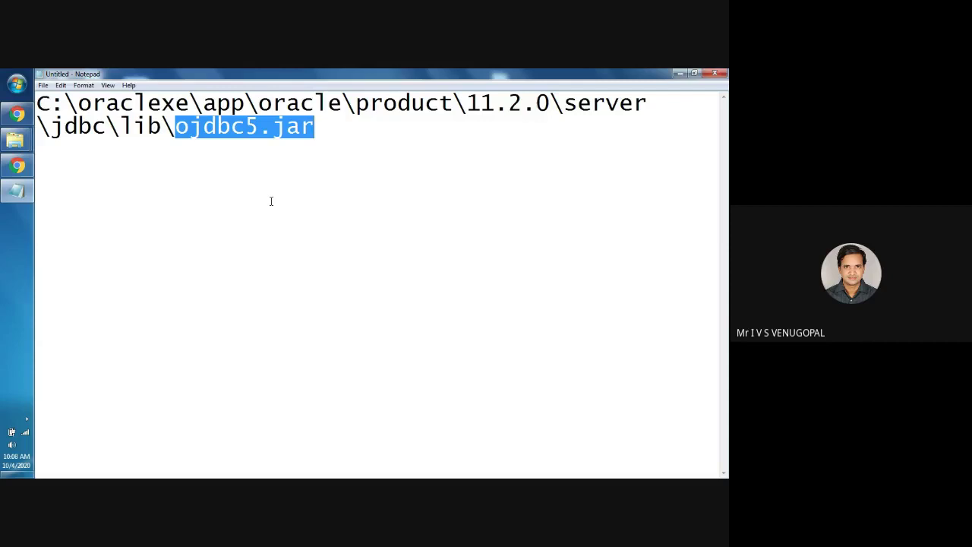
click(271, 201)
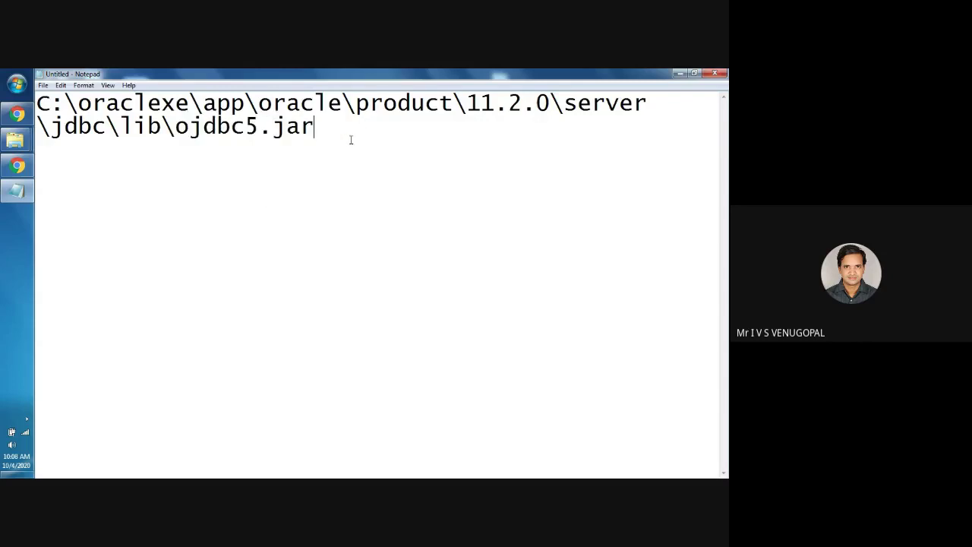
drag(349, 139, 36, 87)
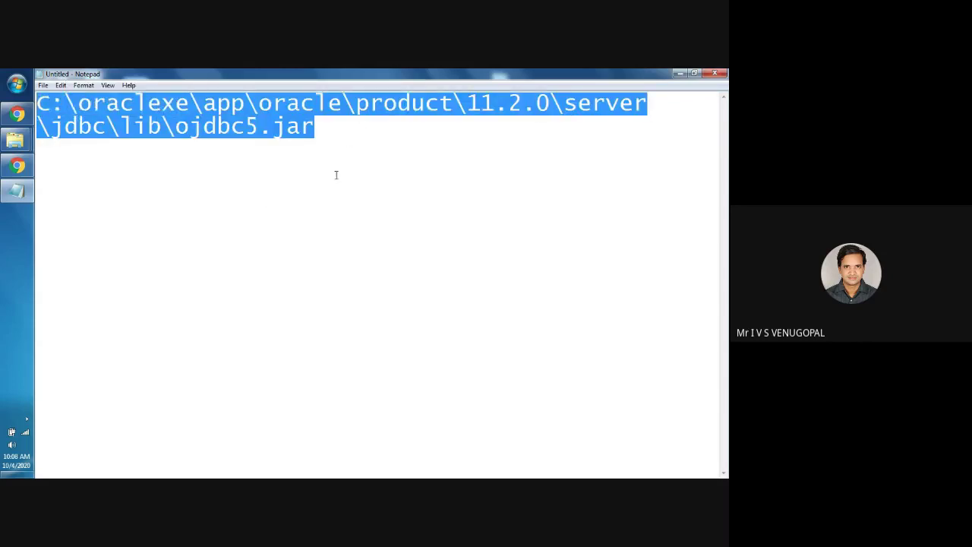
- Add the line "set classpath to the above file" below the jar path, leaving a blank line between them
click(335, 175)
text(set clas)
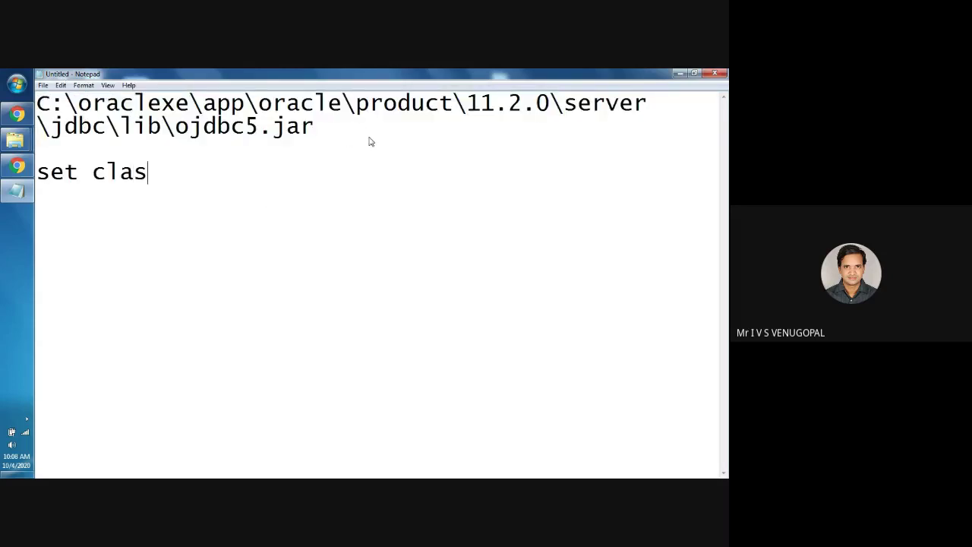
text(spath t)
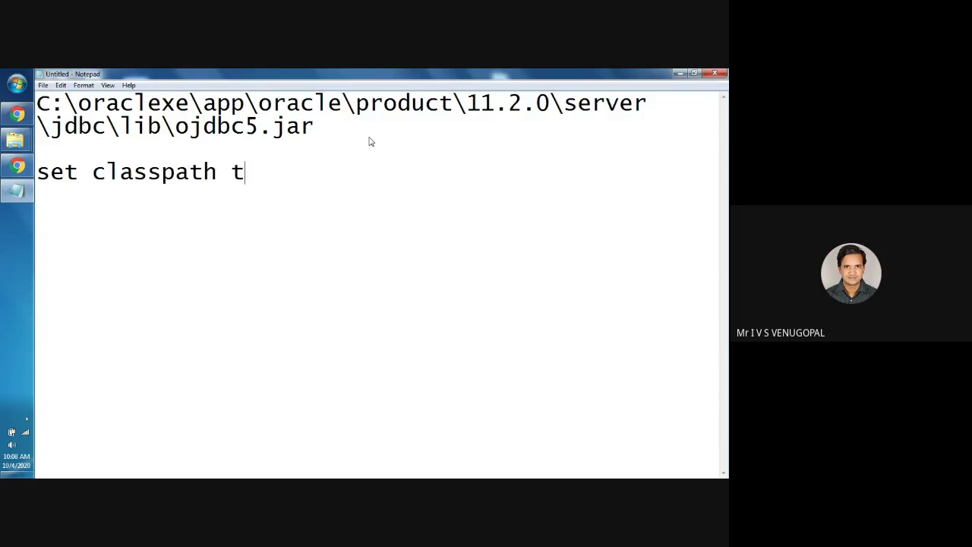
text(o the aov)
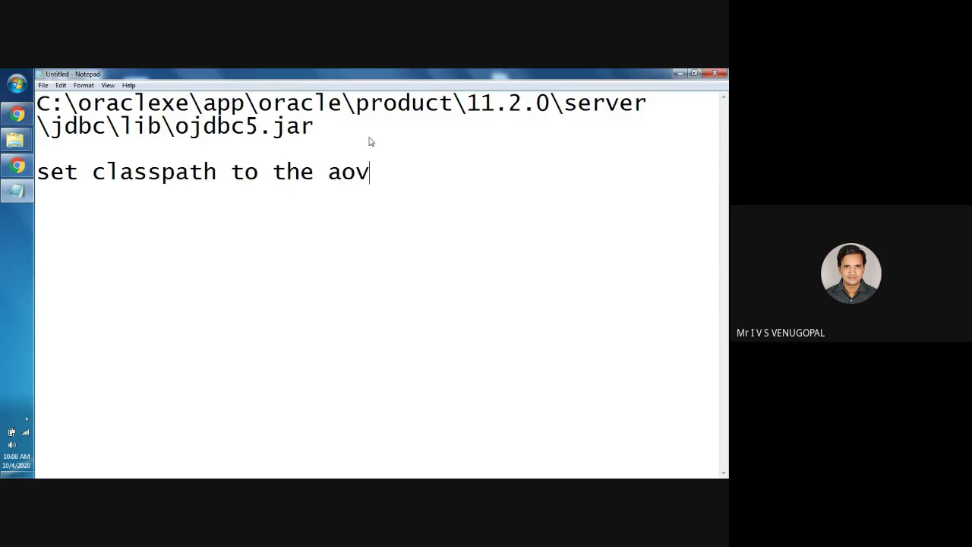
text(e)
key(BackSpace)
key(BackSpace)
key(BackSpace)
text(bove file)
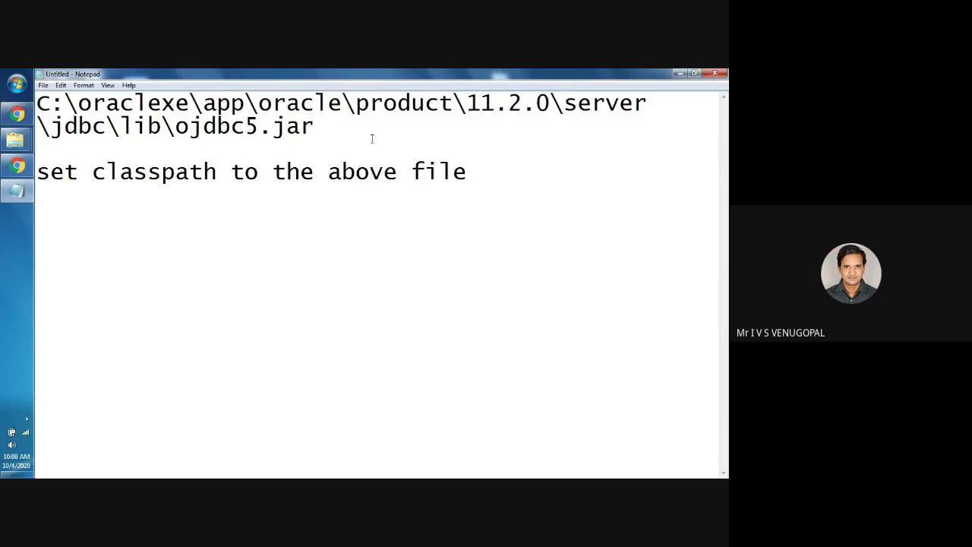
- Open the classpath system variable for editing from the computer's advanced system settings
key(super+d)
right_click(54, 87)
click(91, 193)
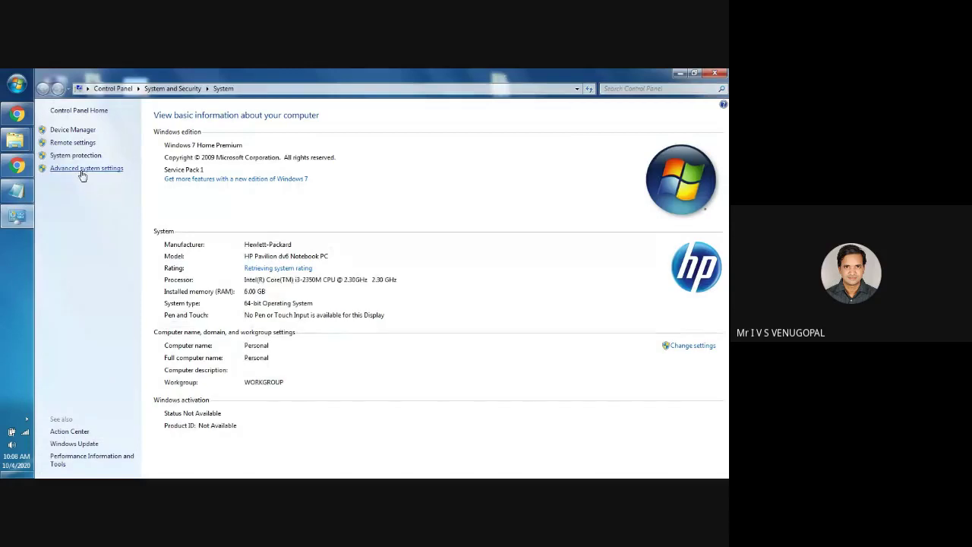
click(82, 170)
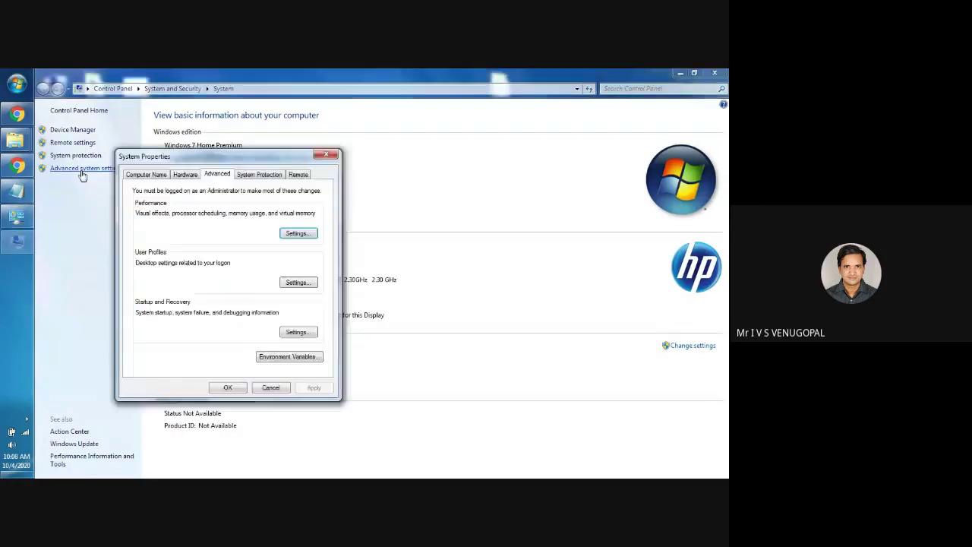
click(300, 356)
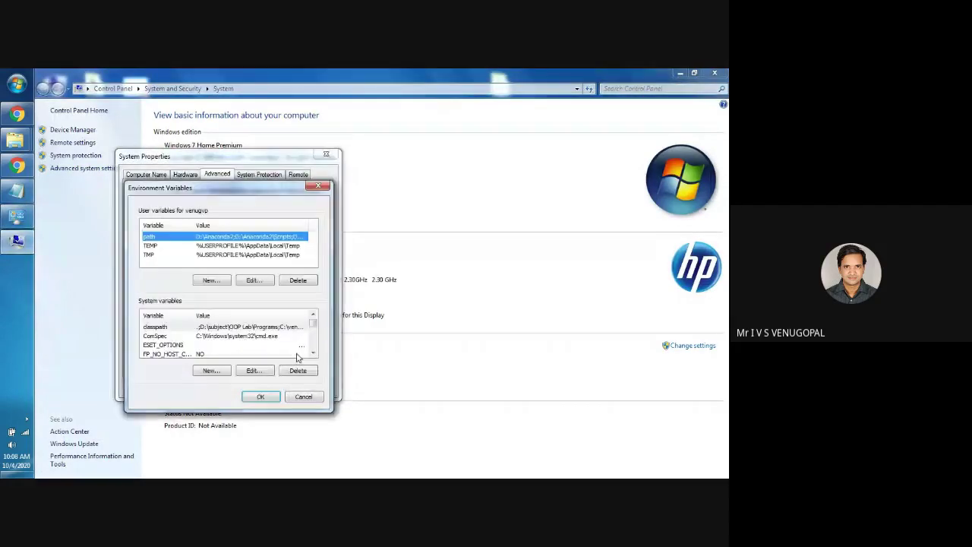
click(214, 327)
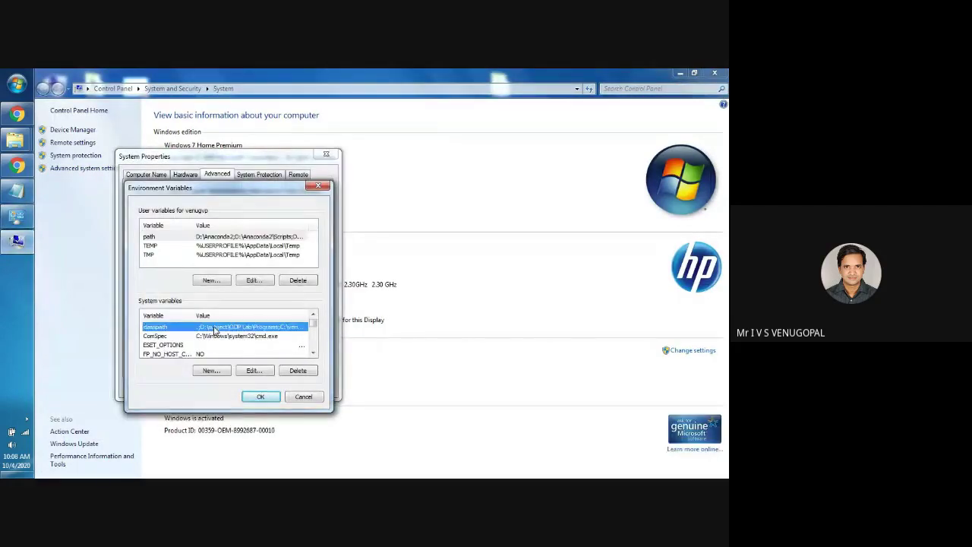
click(259, 372)
- Examine the classpath variable's value from its start through to the Oracle product path, and dismiss the settings dialogs without changes
click(264, 255)
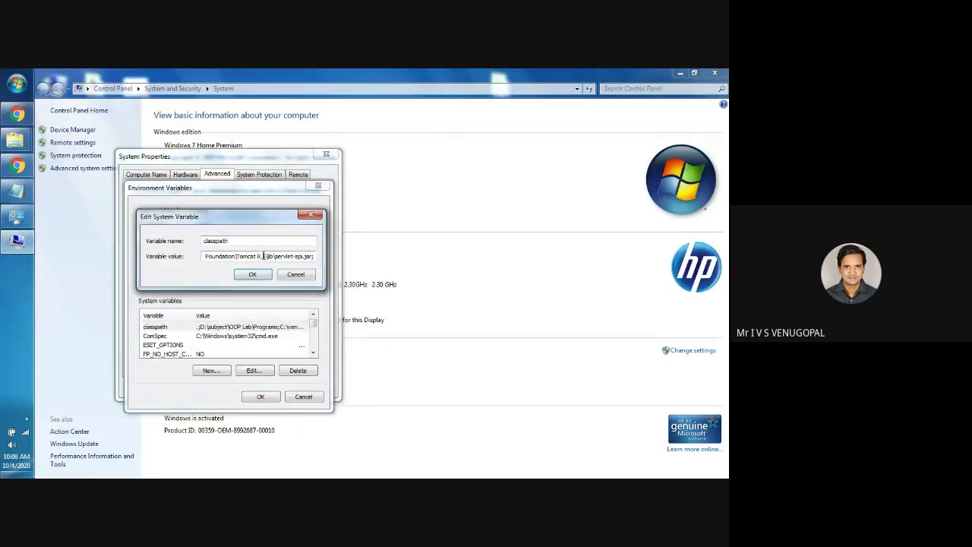
drag(239, 256, 217, 258)
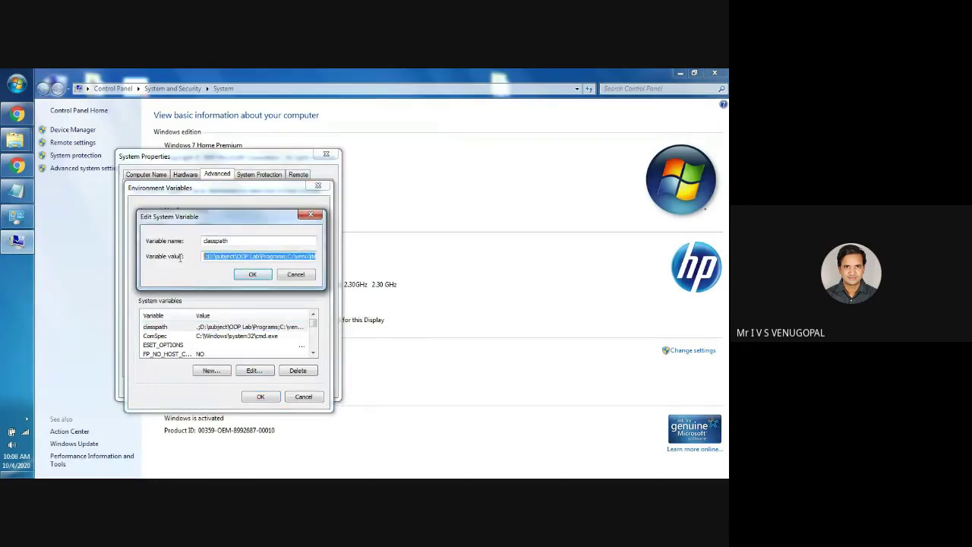
click(257, 257)
key(Right)
key(Right)
key(Right)
key(Right)
key(Right)
key(Right)
key(Right)
key(Right)
key(Right)
key(Right)
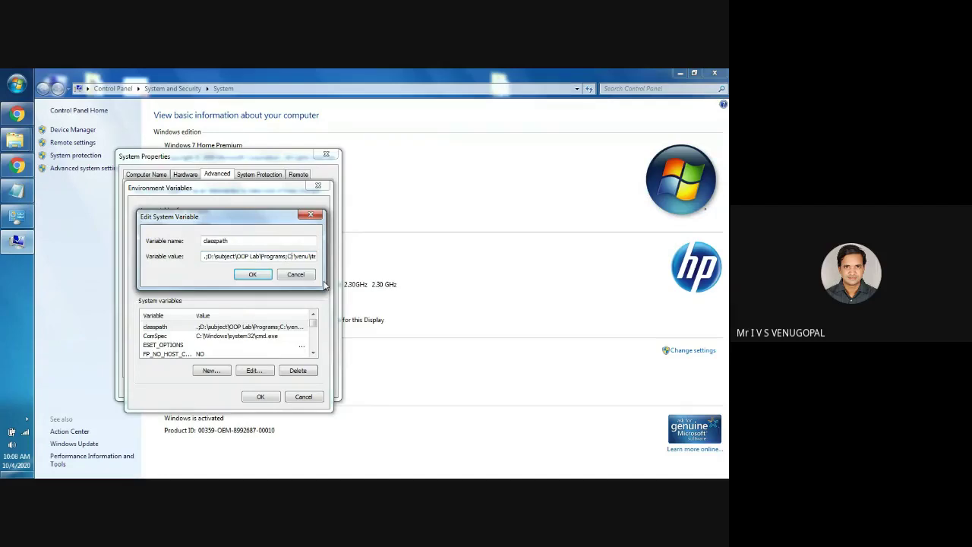
key(Right)
key(Right)
key(Right)
key(Right)
key(Right)
key(Right)
key(Right)
key(Right)
key(Right)
key(Right)
key(Right)
key(Right)
key(Right)
key(Right)
key(Right)
key(Right)
key(Right)
key(Right)
key(Right)
key(Right)
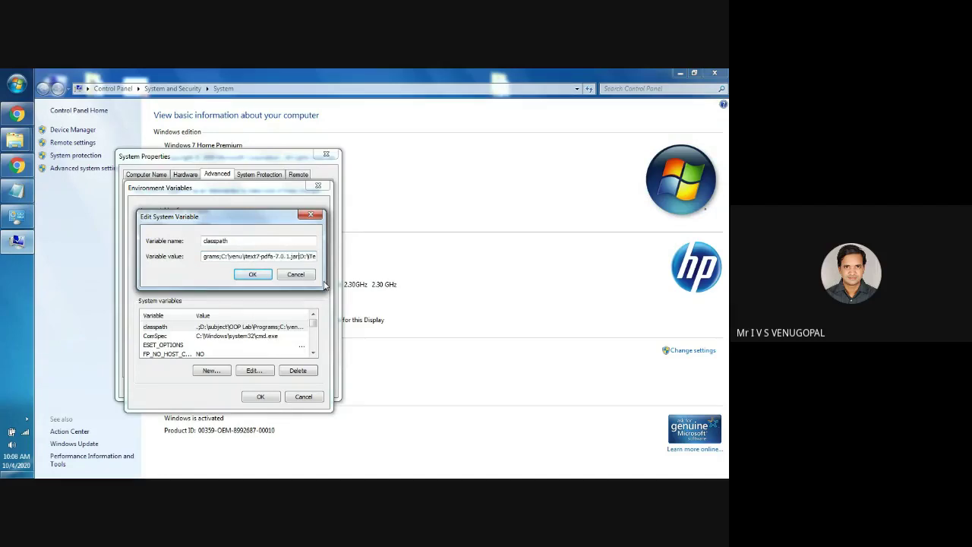
key(Right)
key(Right)
key(Right)
key(Right)
key(Right)
key(Right)
key(Right)
key(Right)
key(Right)
key(Right)
key(Right)
key(Right)
key(Right)
key(Right)
key(Right)
key(Right)
key(Right)
key(Right)
key(Right)
key(Right)
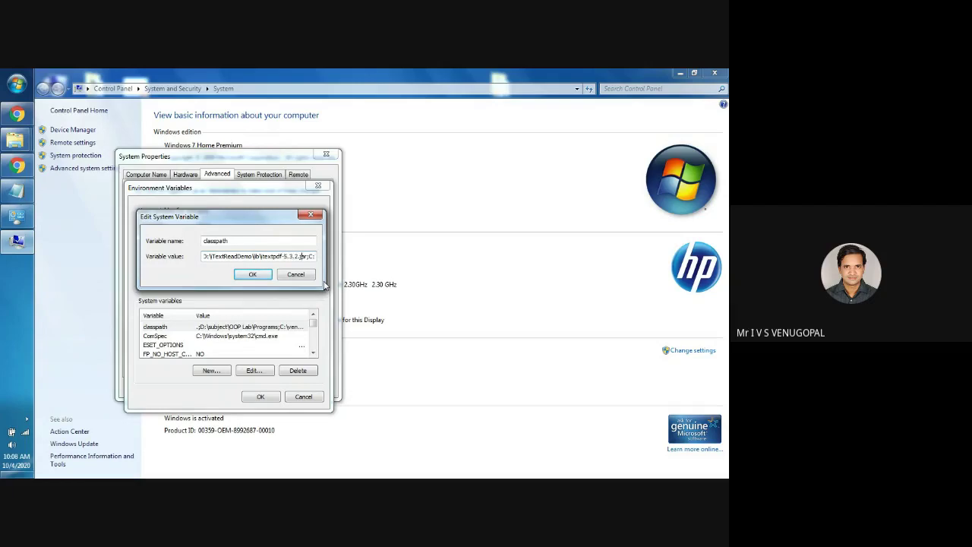
key(Right)
key(Right)
key(Right)
key(Right)
key(Right)
key(Right)
key(Right)
key(Right)
key(Right)
key(Right)
key(Right)
key(Right)
key(Right)
key(Right)
key(Right)
key(Right)
key(Right)
key(Right)
key(Right)
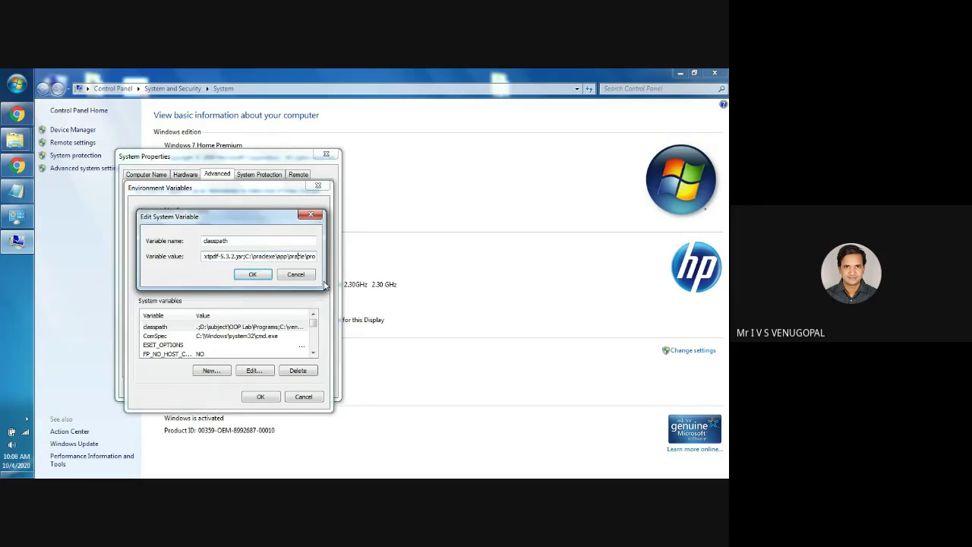
key(Right)
click(296, 274)
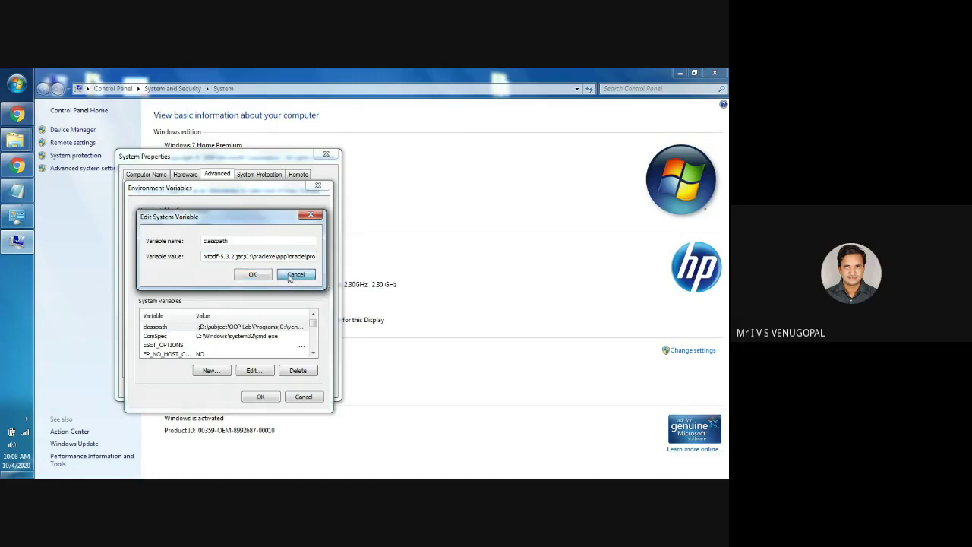
click(304, 397)
click(272, 389)
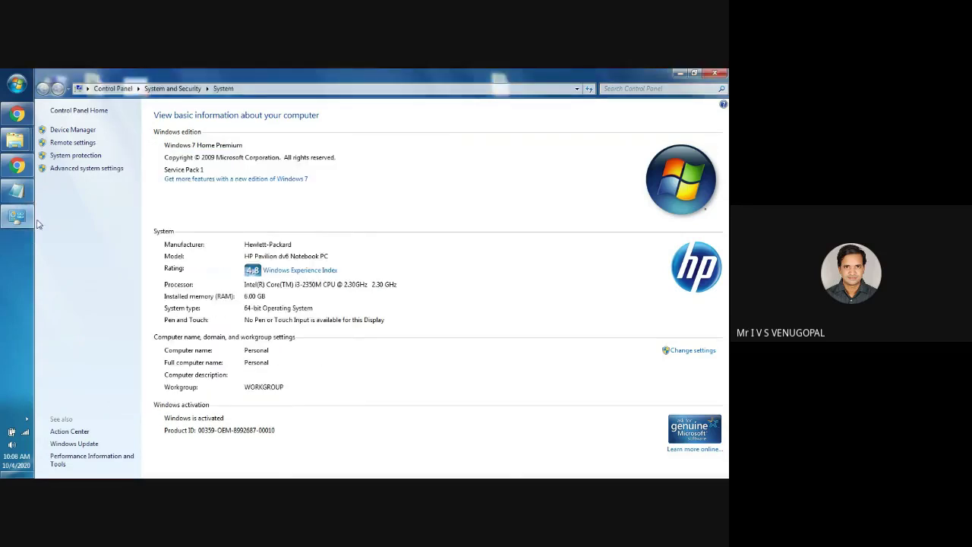
- Examine the 11.2.0 version folder and the server\jdbc\lib part of the driver path in the note
click(16, 191)
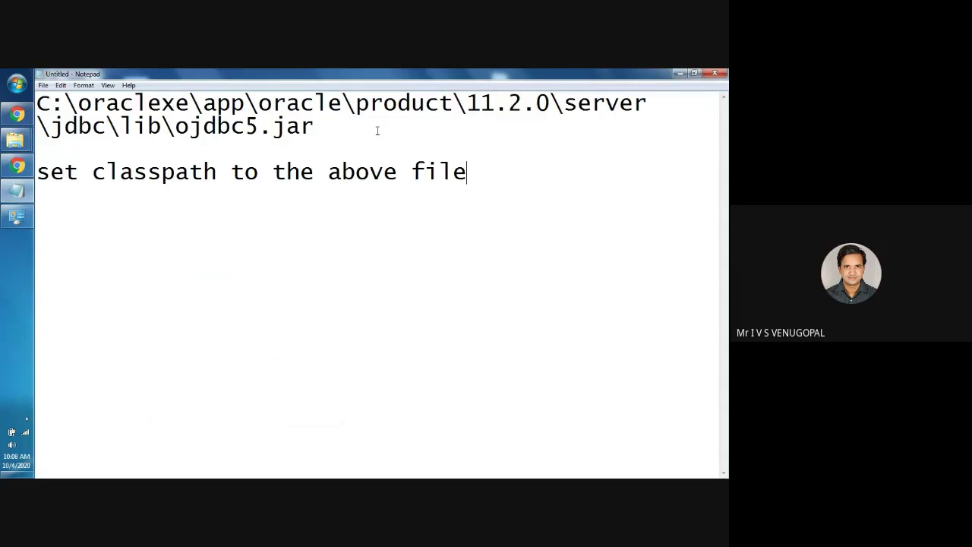
drag(470, 102, 548, 102)
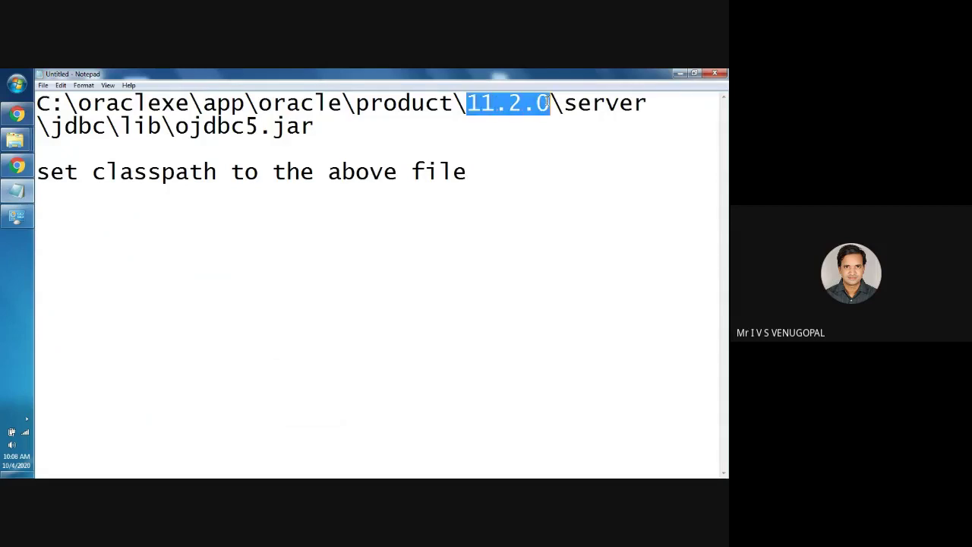
click(527, 150)
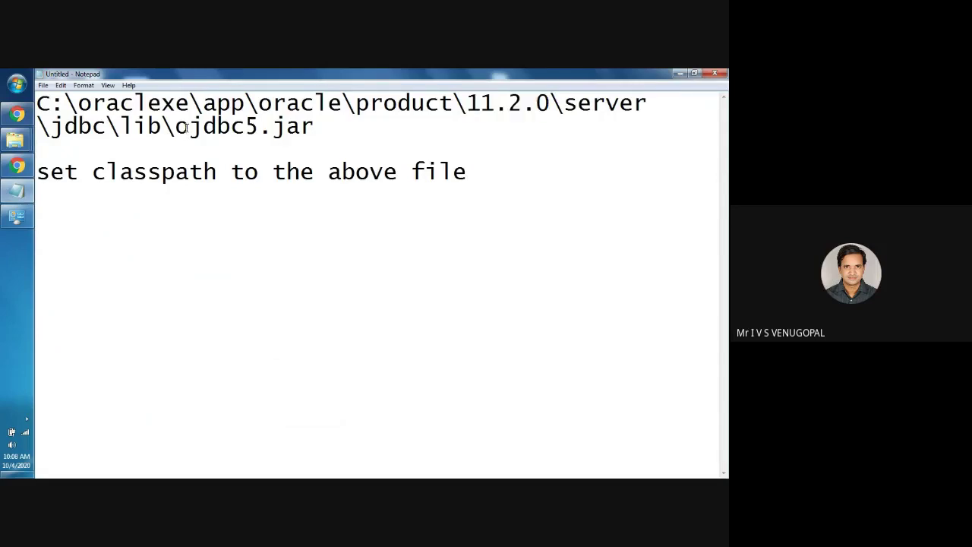
drag(563, 103, 161, 137)
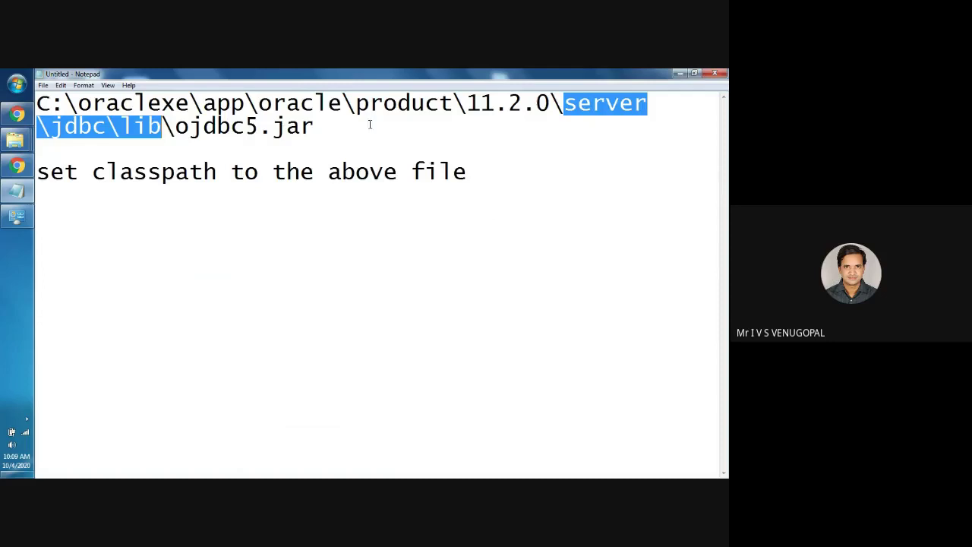
- Close the untitled note without saving it and close all open file explorer windows
click(715, 73)
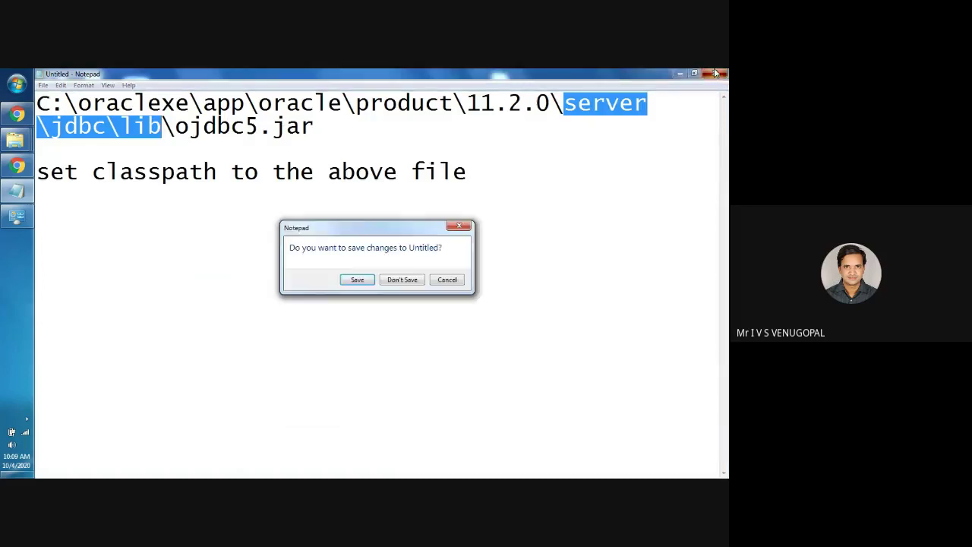
click(403, 279)
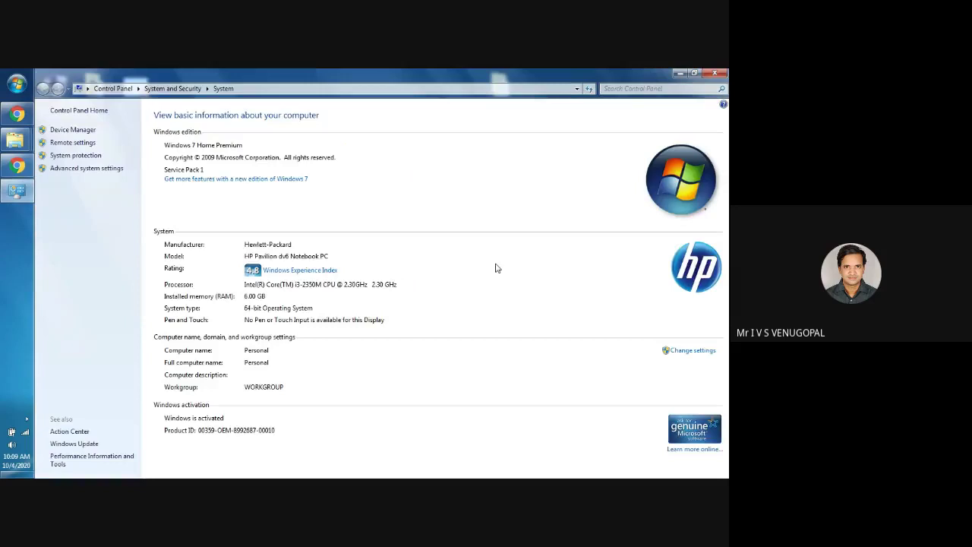
right_click(11, 142)
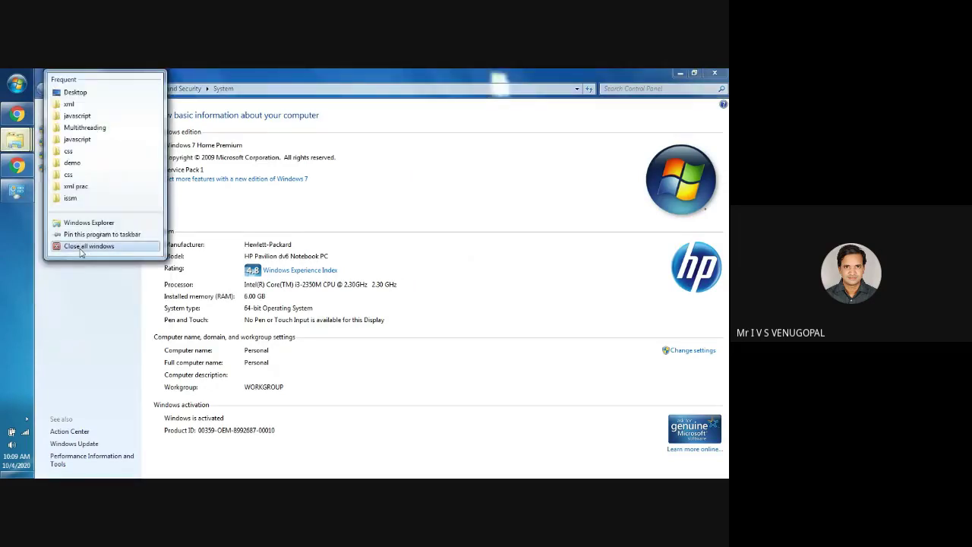
click(80, 247)
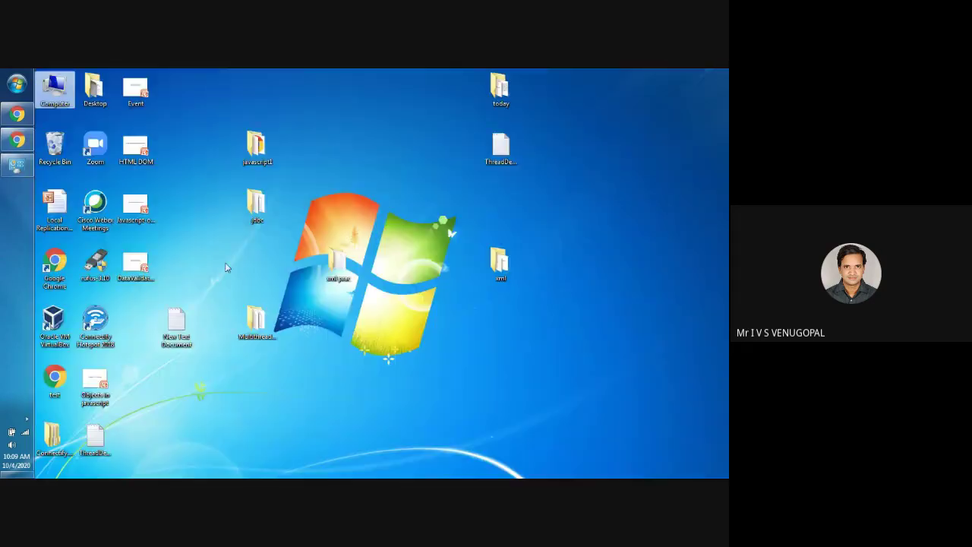
- Create a new text document in the desktop's jdbc folder and open it for editing, dismissing the meeting notification
click(17, 114)
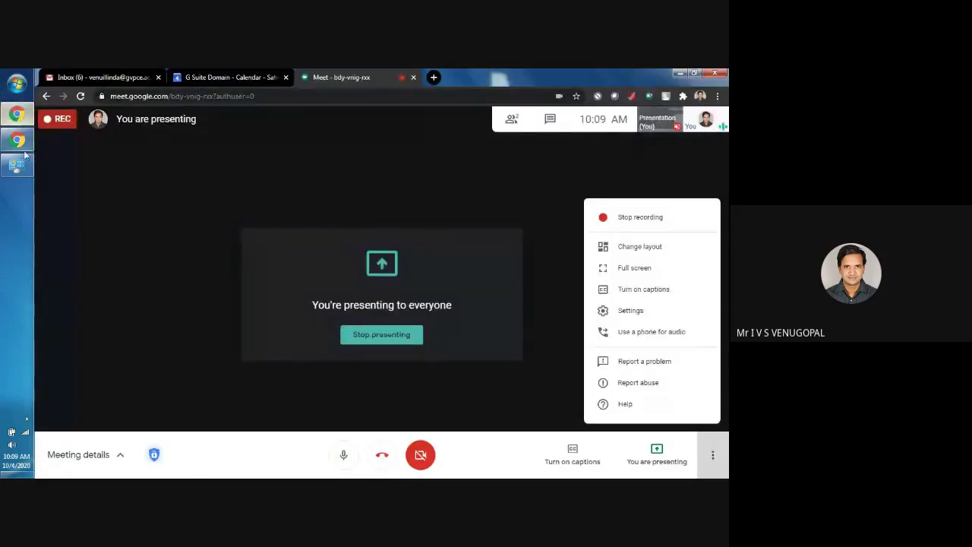
key(super+d)
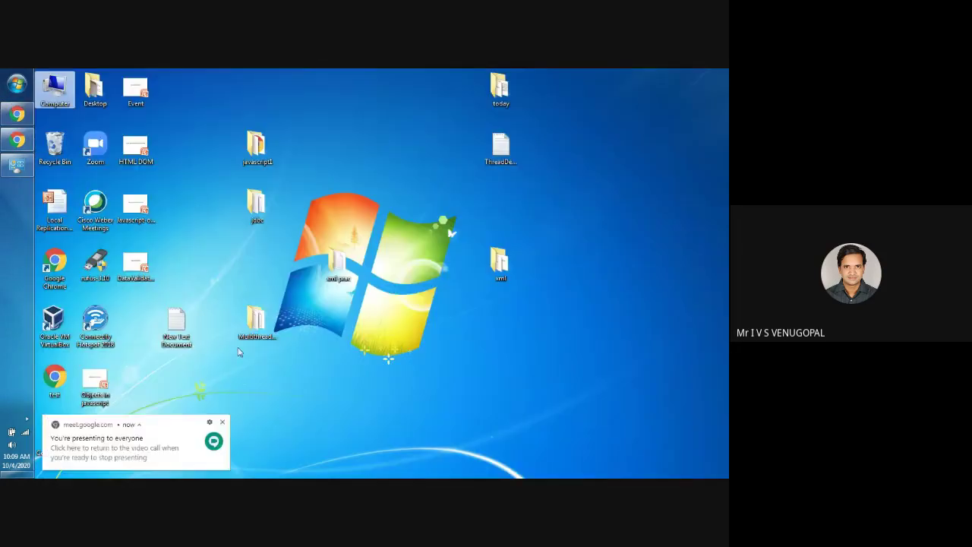
double_click(256, 203)
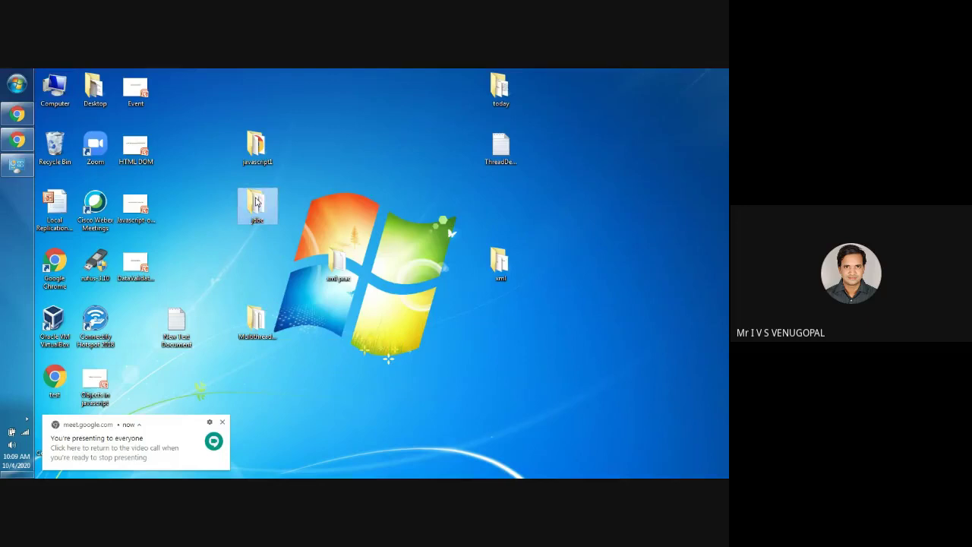
right_click(202, 222)
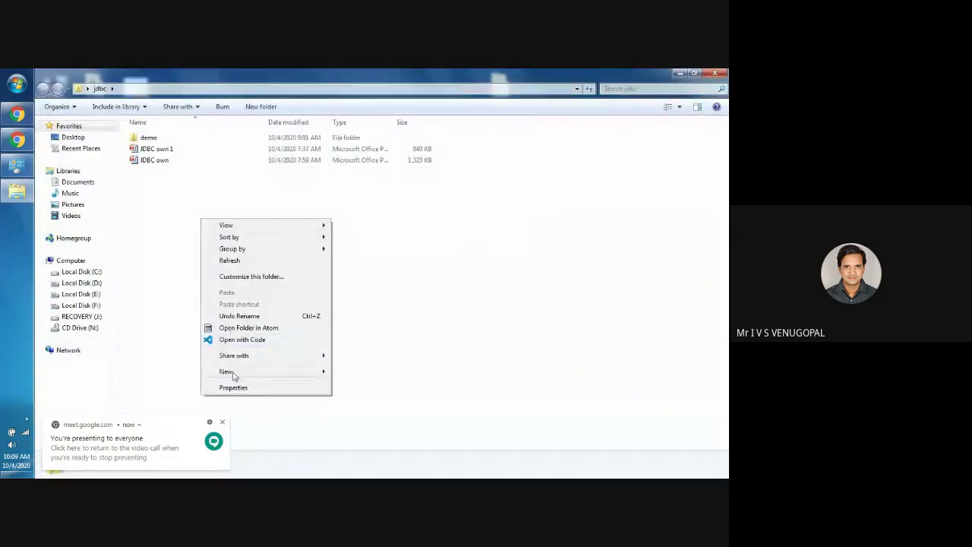
mouse_move(226, 371)
click(366, 301)
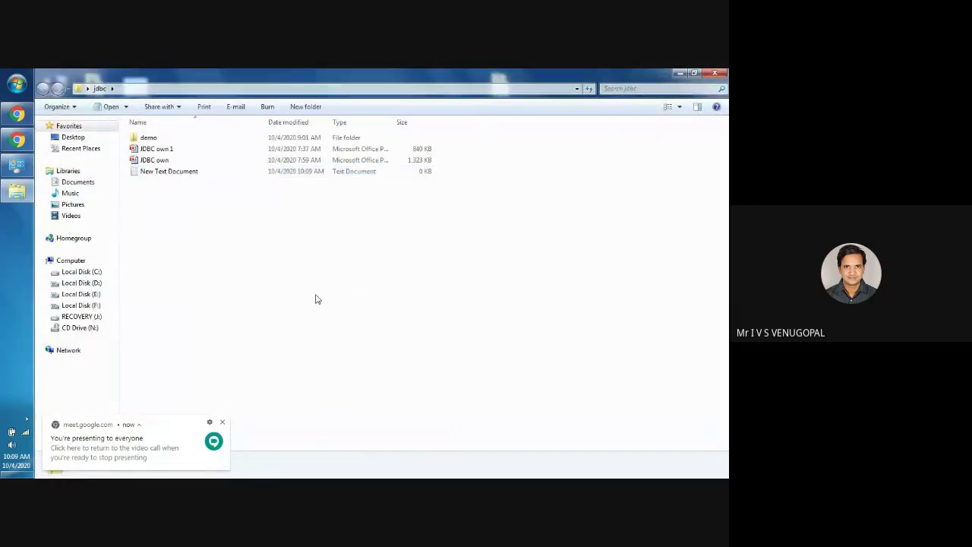
double_click(167, 171)
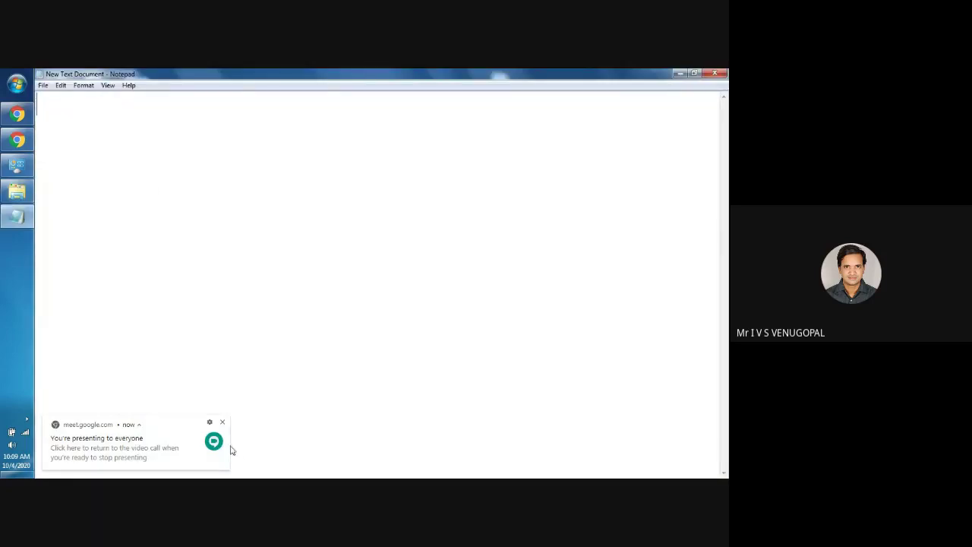
click(222, 422)
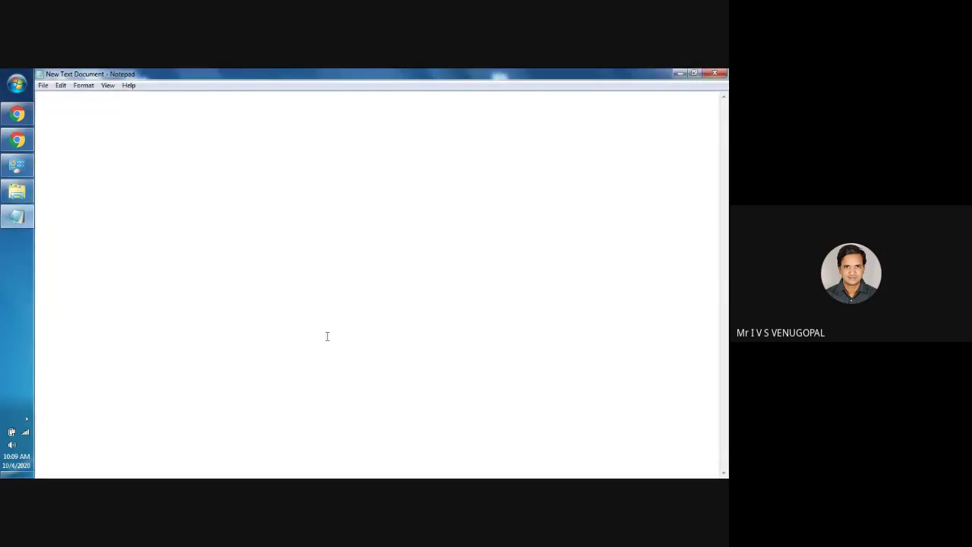
- Begin the document with the line "import java.sql.*;" followed by a blank line
text(impo)
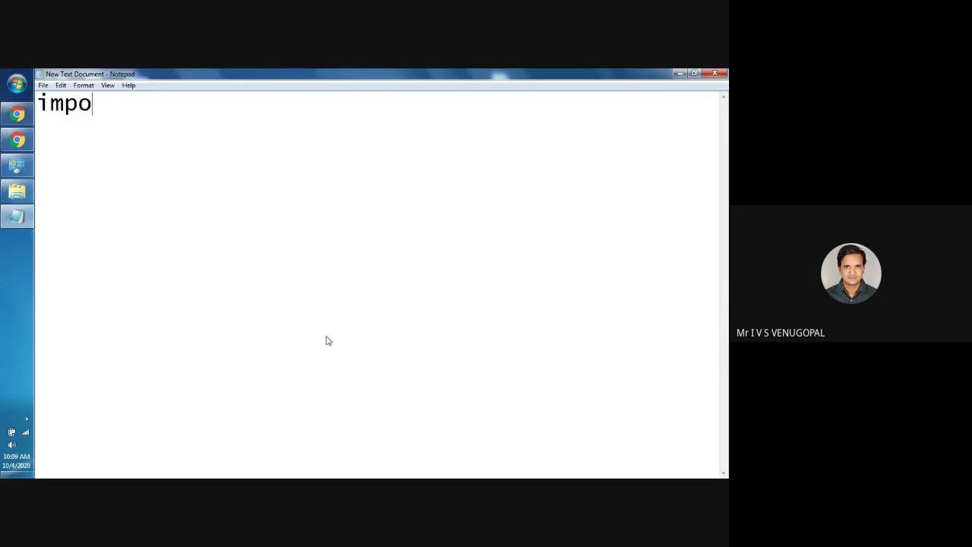
text(rt java.)
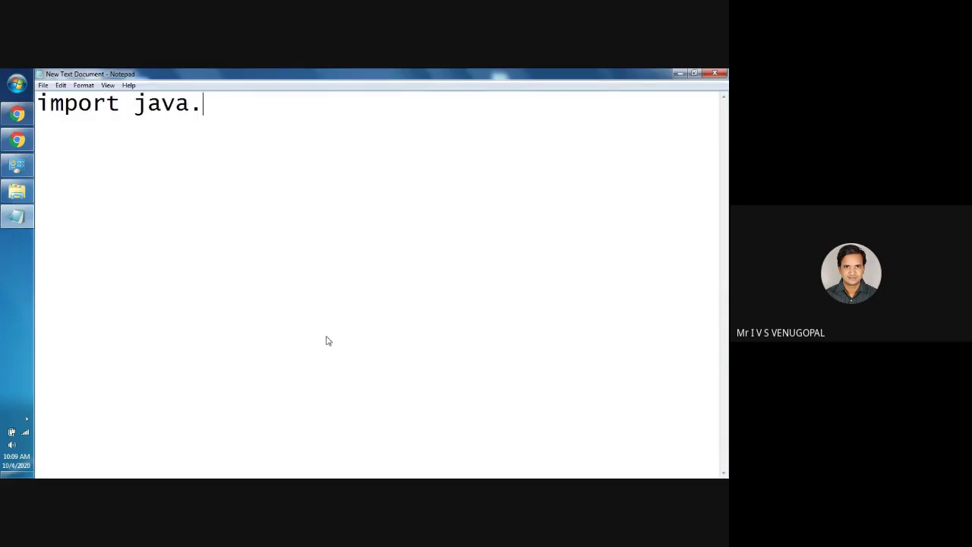
text(sql.*;)
key(Return)
key(Return)
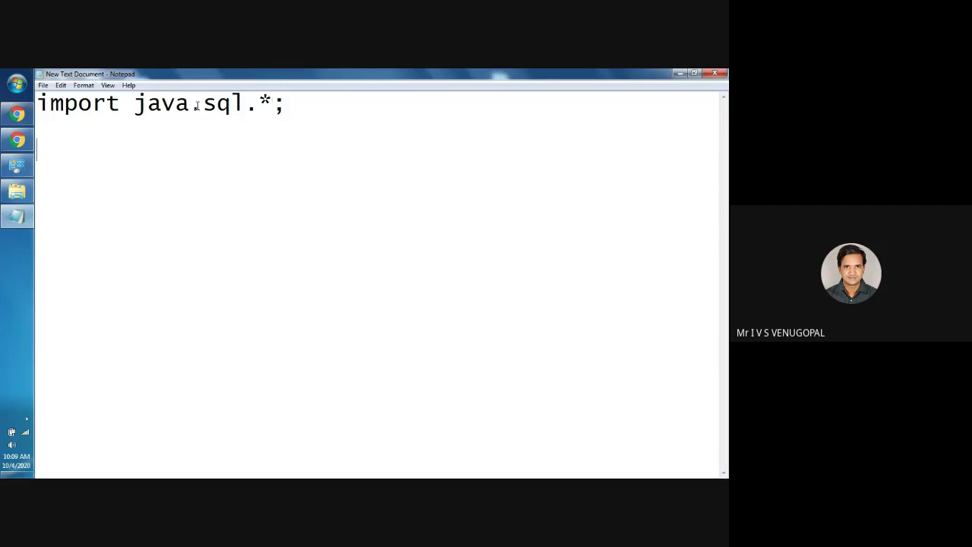
drag(203, 103, 288, 99)
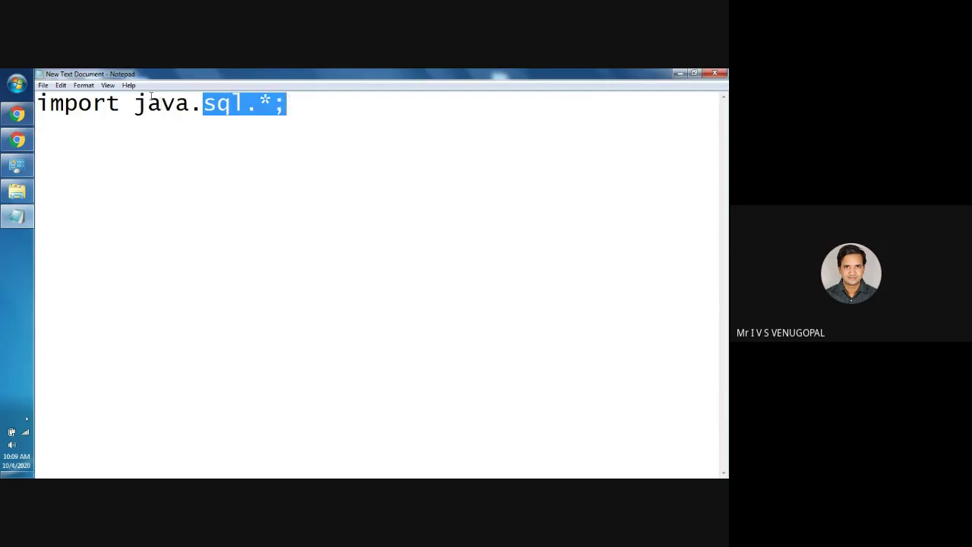
drag(148, 104, 244, 98)
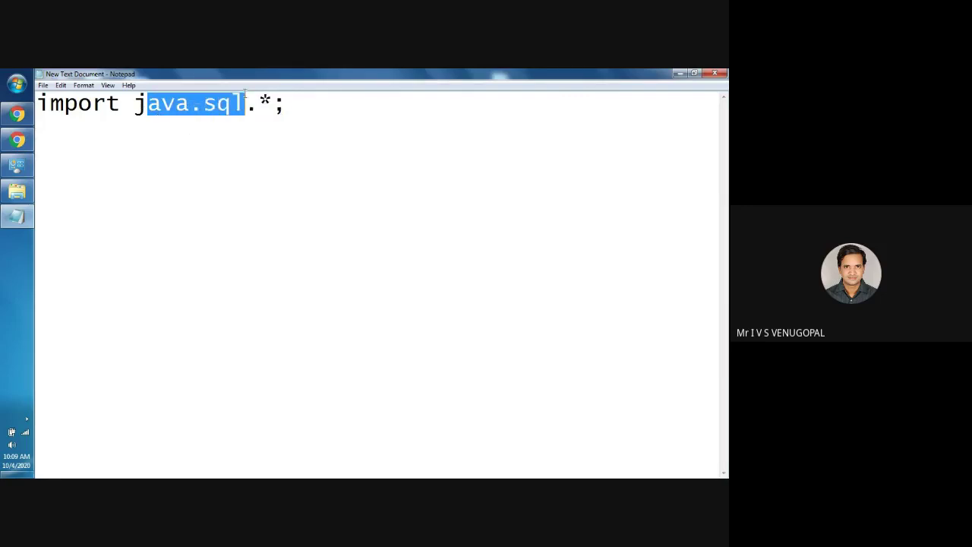
click(111, 140)
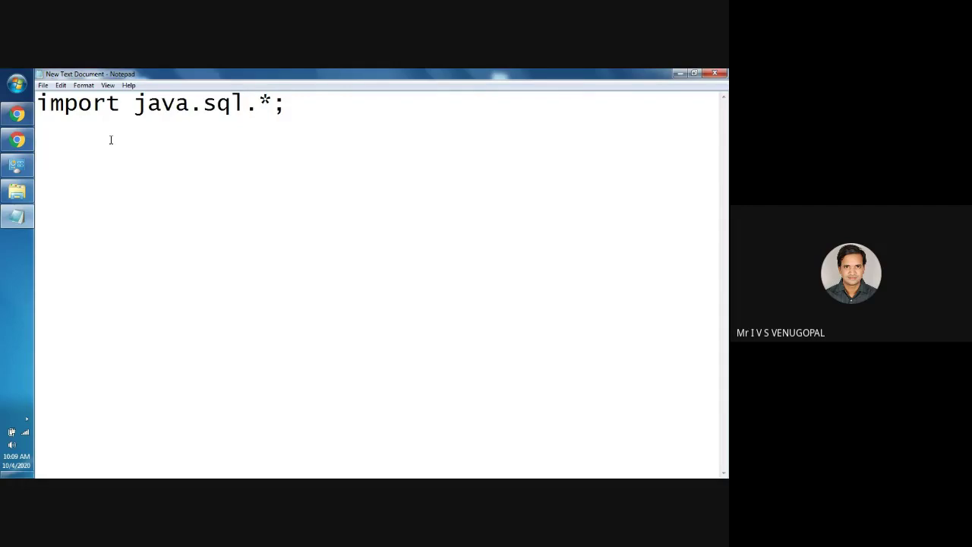
- Declare the class JdbcDemo below the import and add its opening brace after a blank line
text(class )
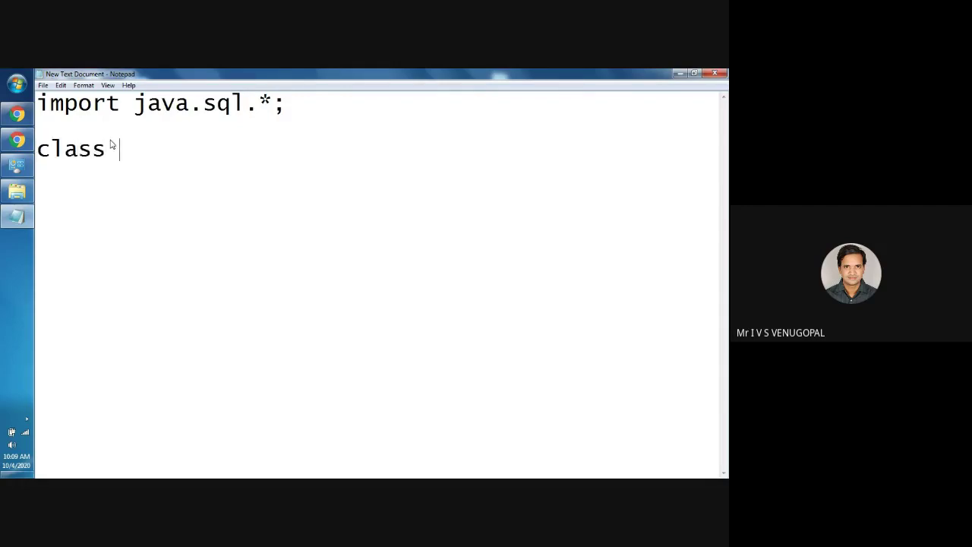
text(JdbcDemo)
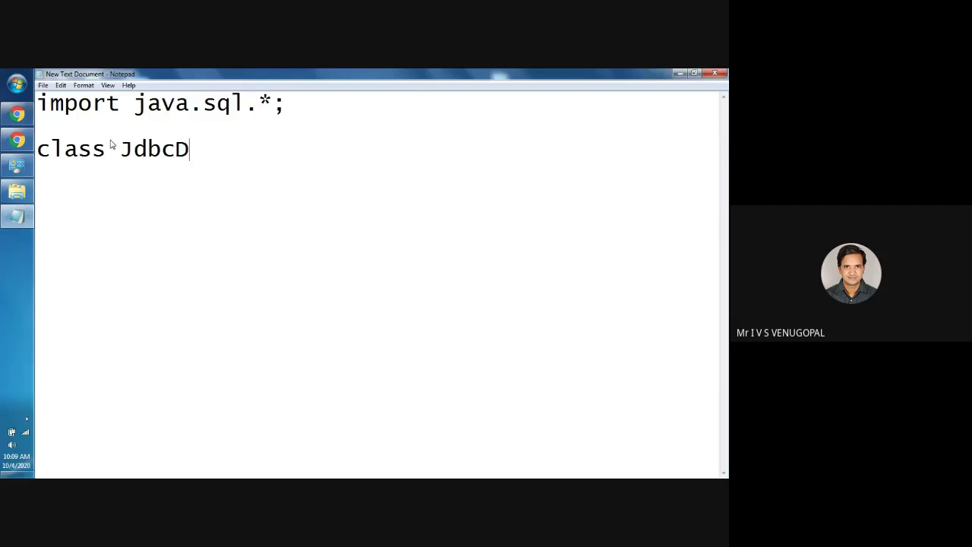
key(Return)
key(Return)
text({)
key(Return)
- Add the method header "public static void main(String a[])" inside the class, followed by its opening brace
text(pub)
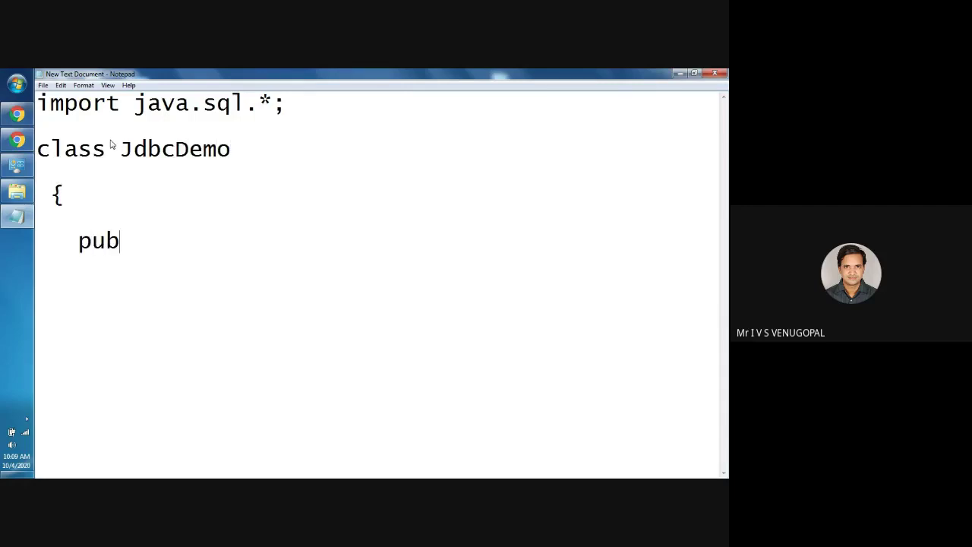
text(lix)
key(BackSpace)
key(BackSpace)
text(c static voi)
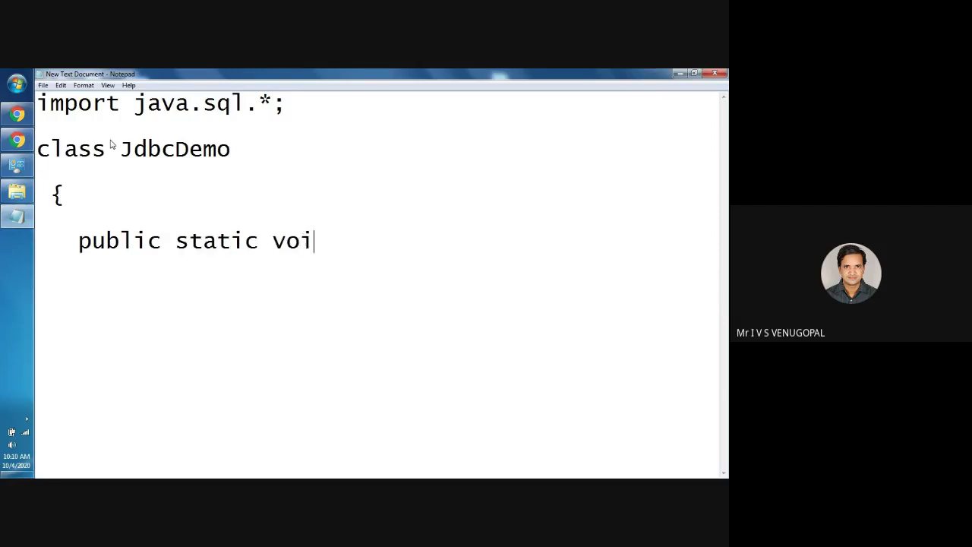
text(d main(Str)
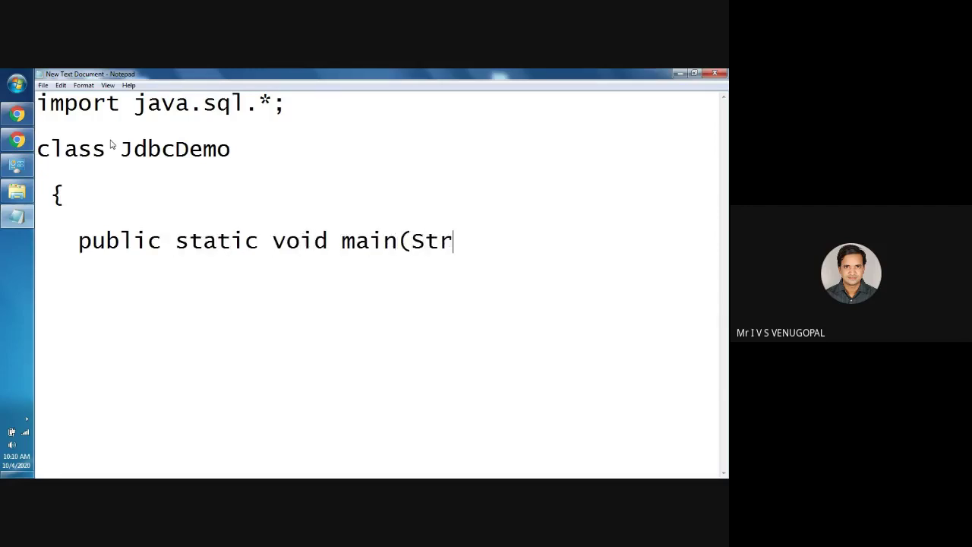
text(ing a[])
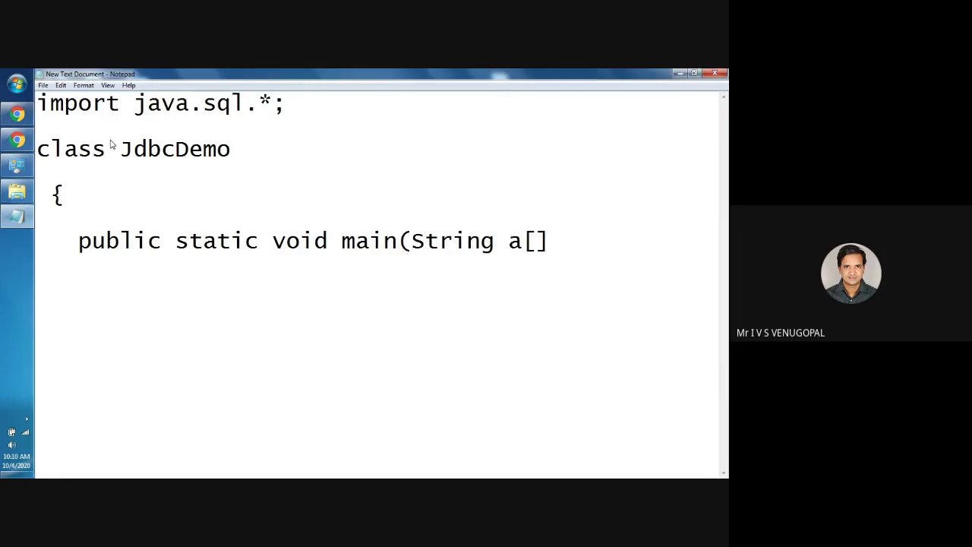
text())
key(Return)
text({)
key(Return)
- Remove the blank lines directly above and below the main method header and reduce the indentation of its opening brace
click(78, 215)
key(Delete)
click(70, 242)
key(Delete)
key(Delete)
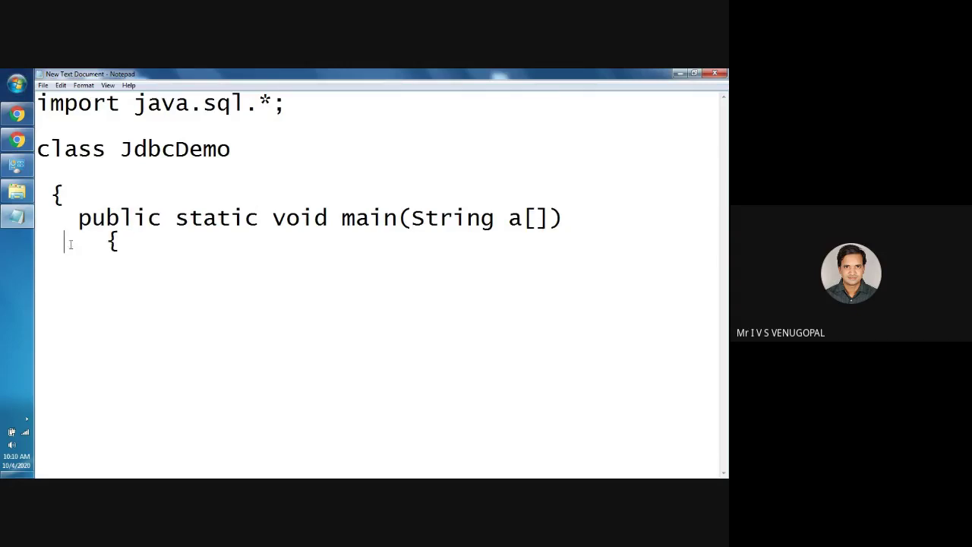
click(119, 268)
click(95, 238)
key(BackSpace)
- Write the driver-loading call inside main, starting with Class.forName("oracle.jdbc.dr
click(93, 262)
text(Cla)
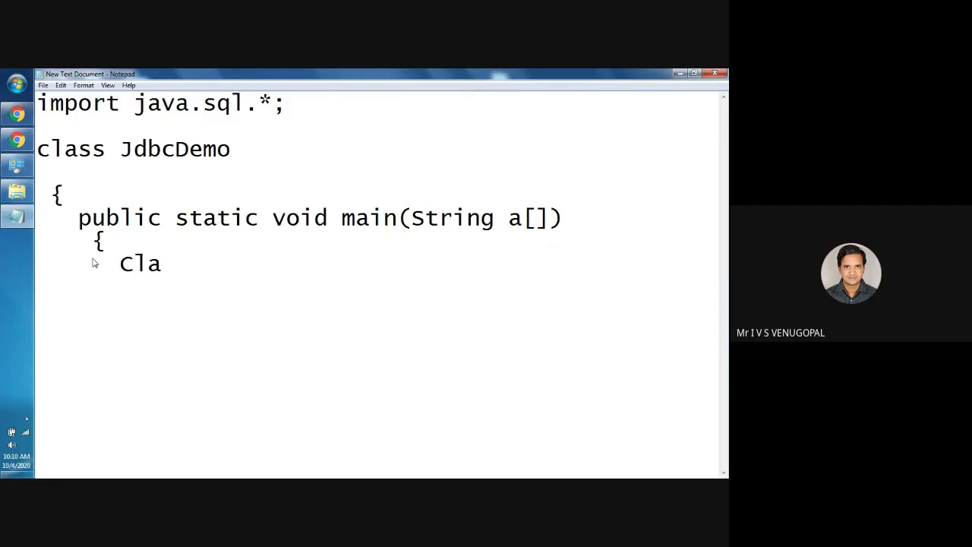
text(ss.forName)
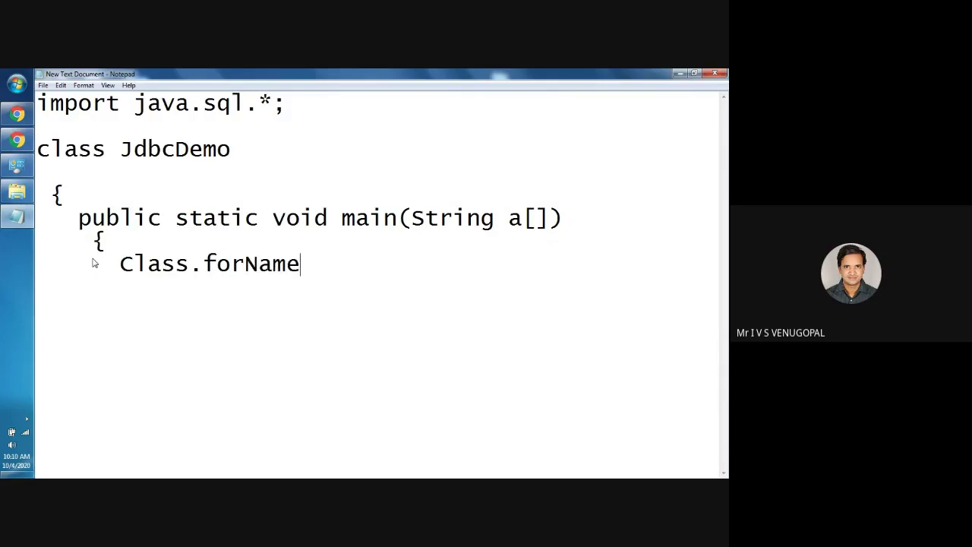
text(("oracle.)
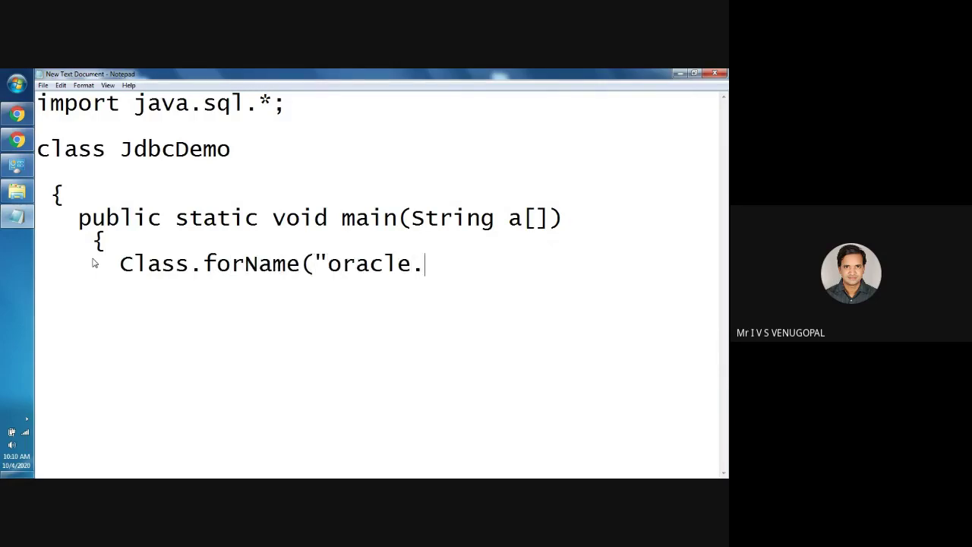
text(jdbc.dr)
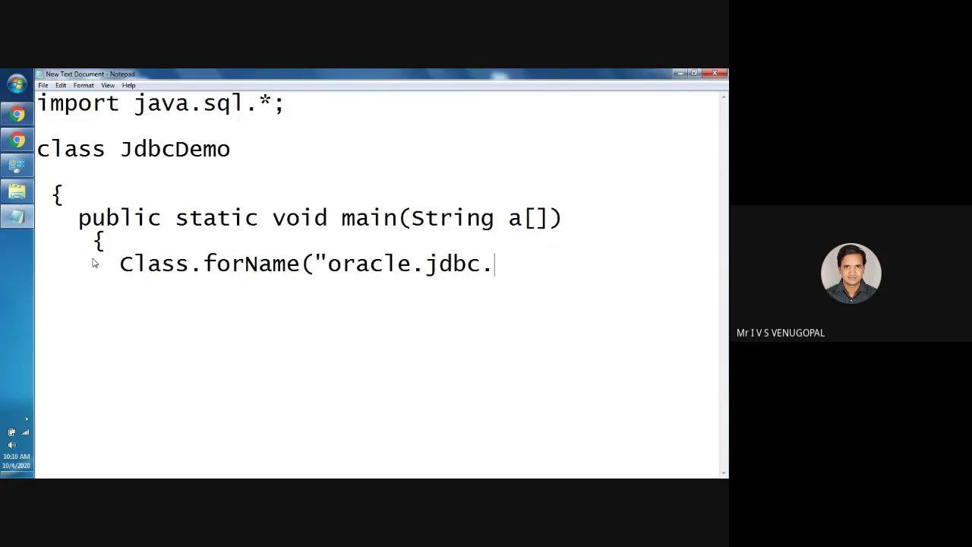